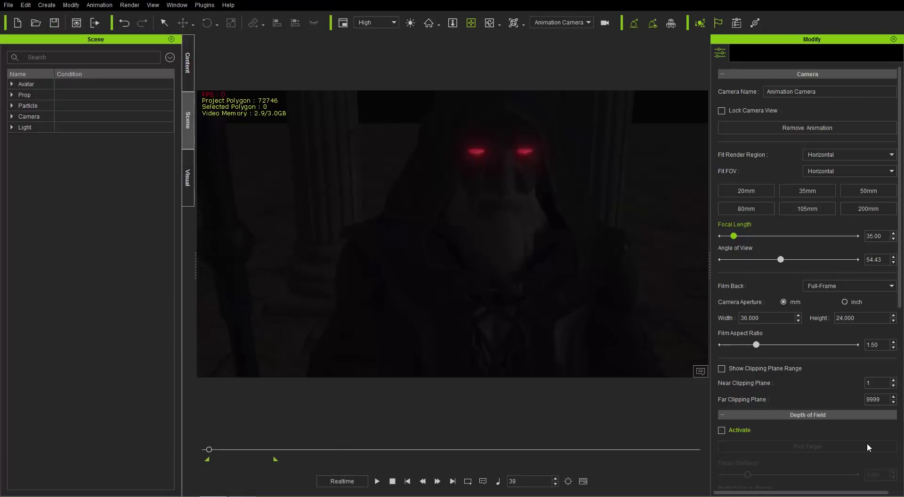
- Play through the wizard animation to preview the finished magic effects, and stop playback
click(377, 482)
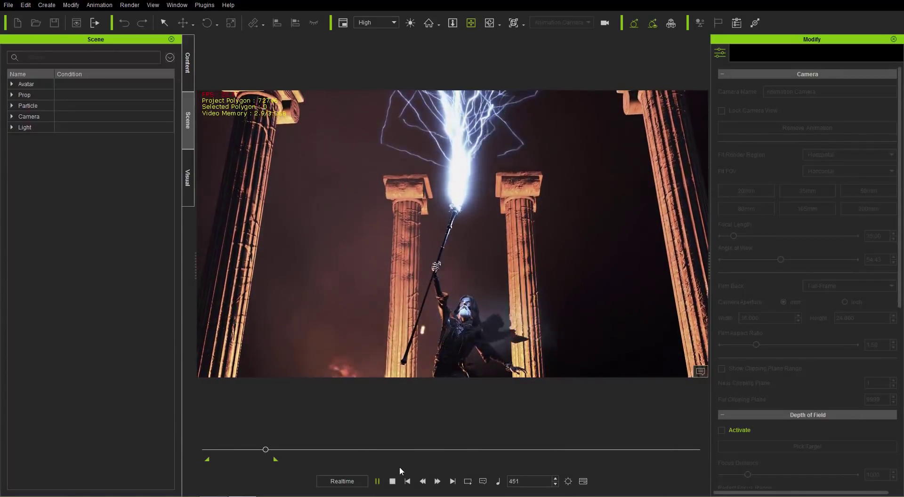
click(394, 481)
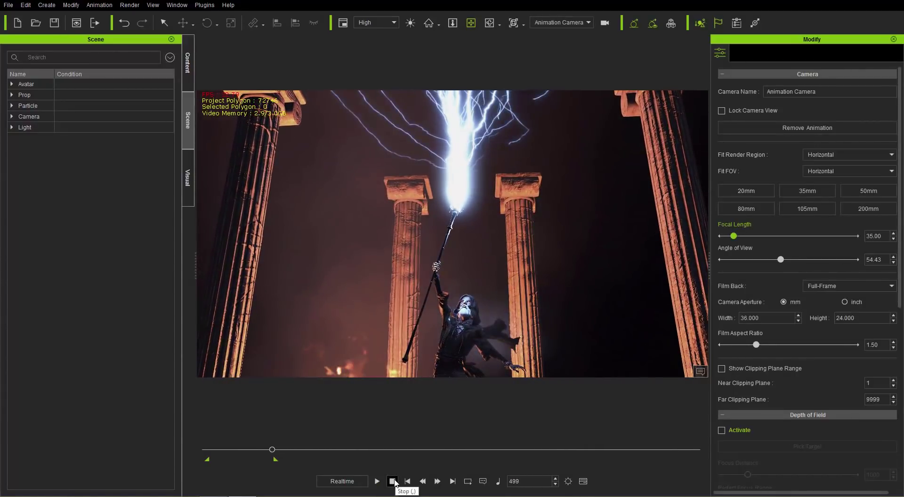
click(393, 481)
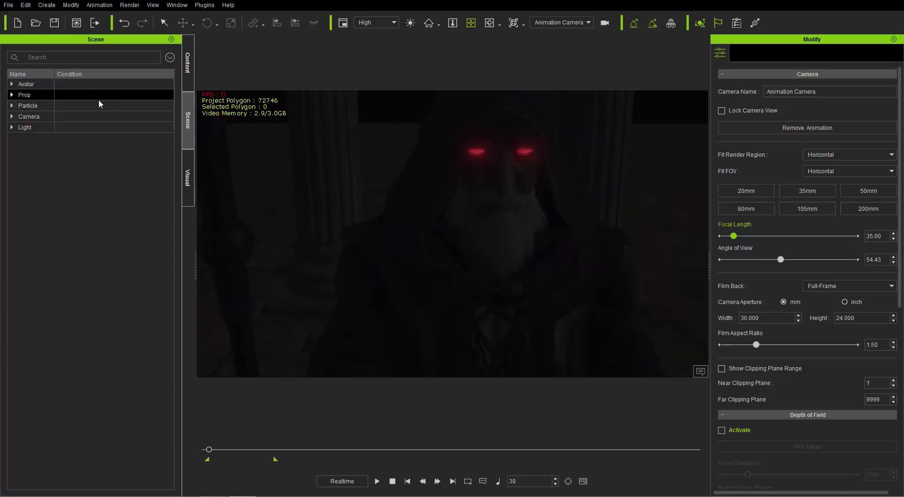
- Delete all existing particle effects in the scene, from Blue Aura through Torch Fire
click(12, 106)
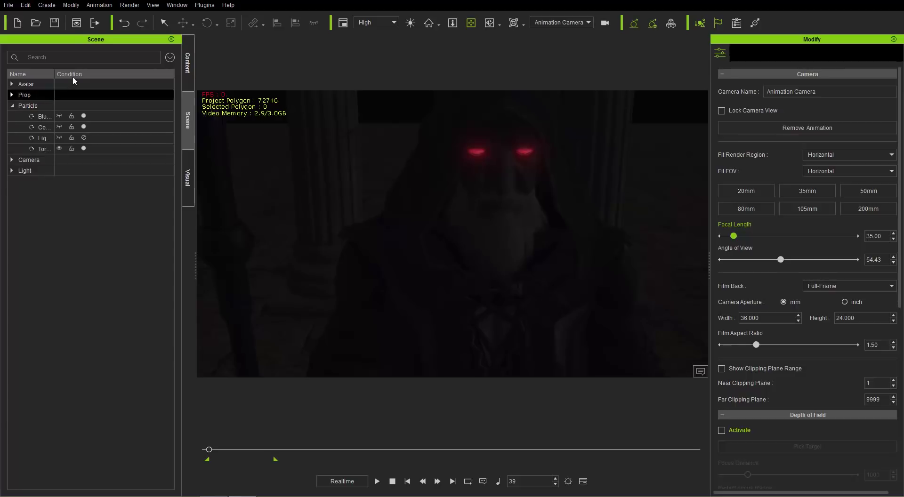
drag(56, 73, 87, 73)
click(61, 116)
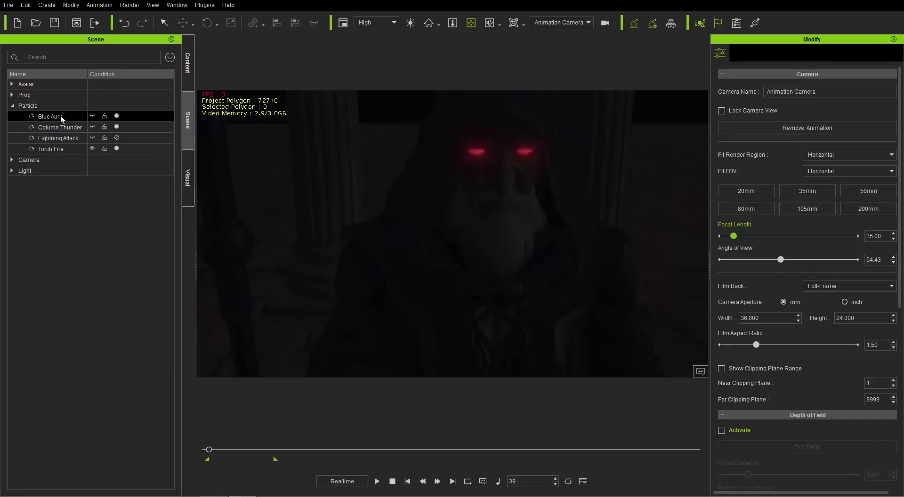
click(61, 150)
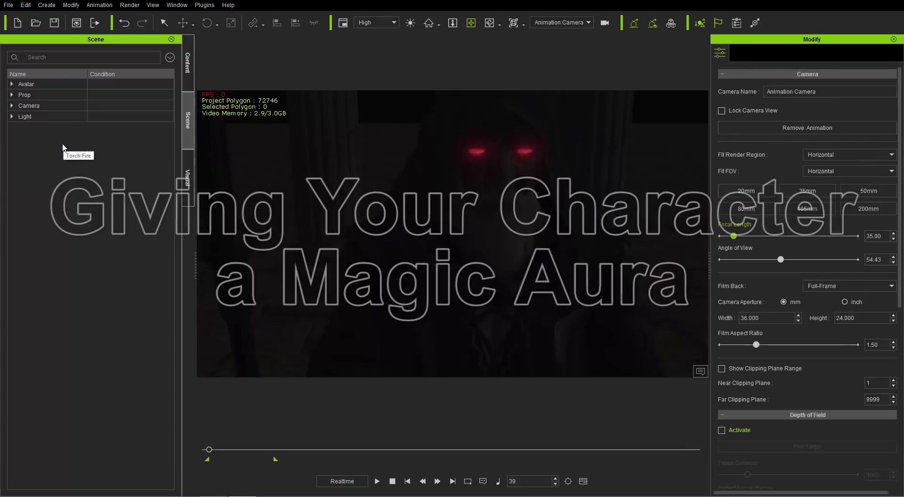
- Open the 1_Magic folder of the PopcornFX Library 40 particle templates
click(188, 74)
click(109, 53)
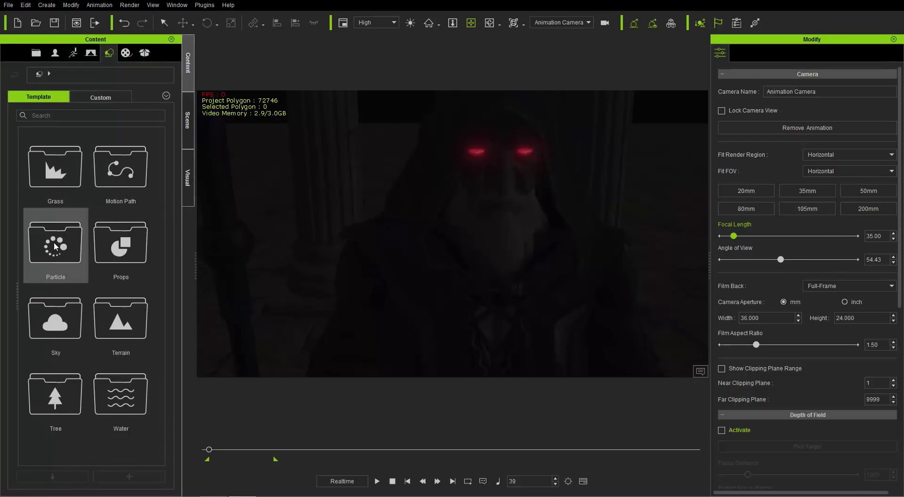
double_click(55, 246)
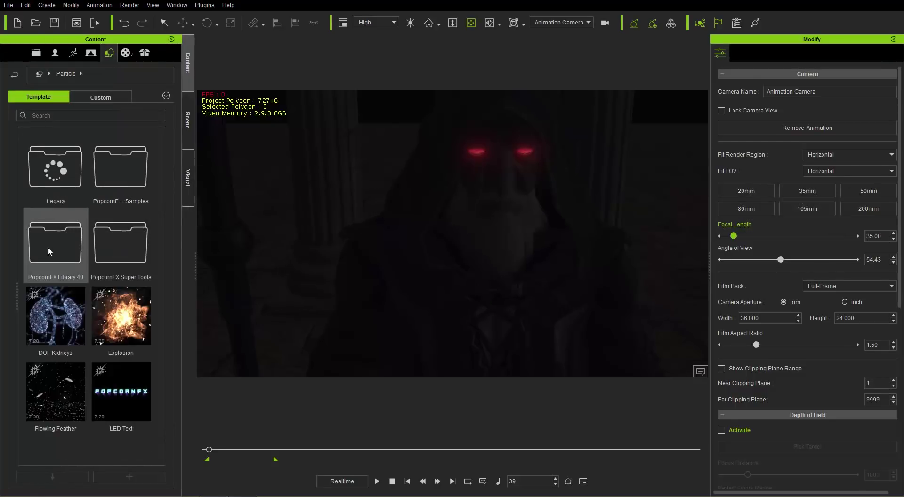
double_click(60, 257)
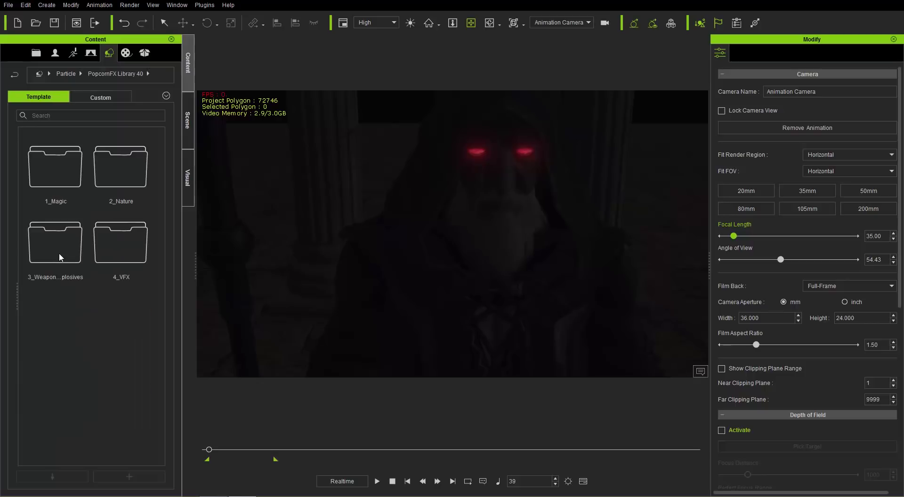
double_click(61, 173)
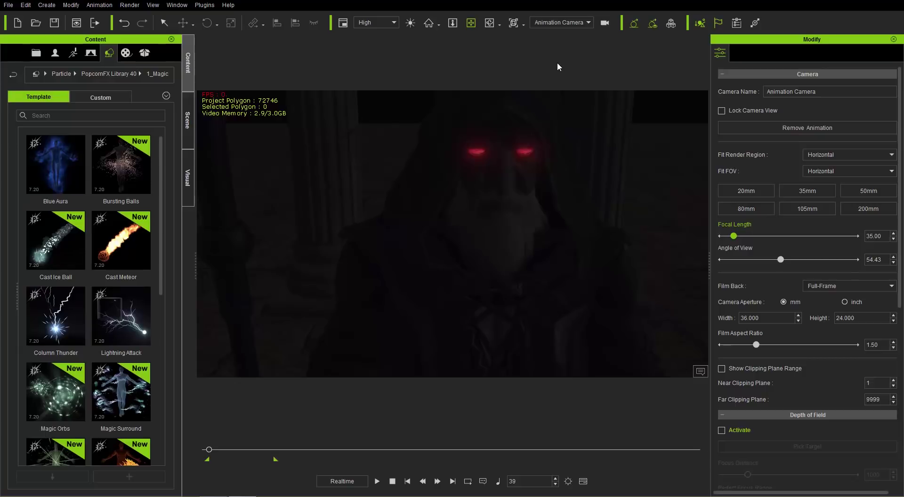
- Switch the viewport to the Preview camera and hide the Animation Camera object
click(582, 22)
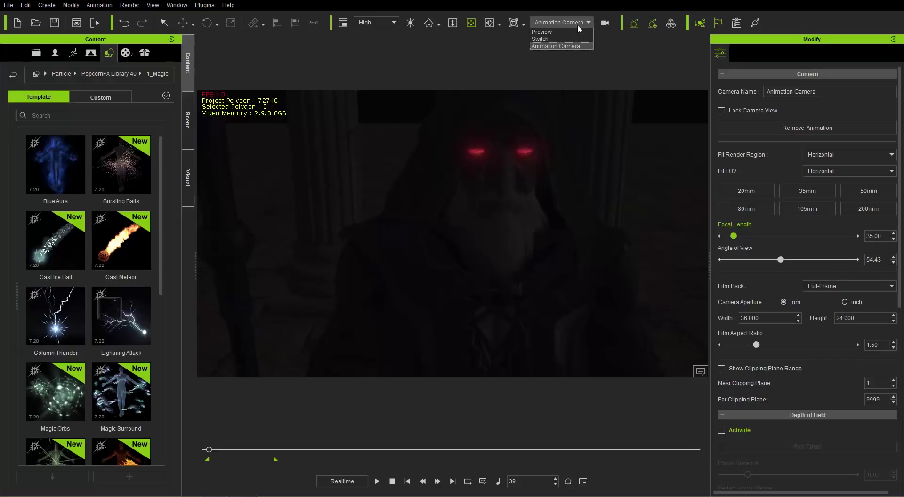
click(563, 31)
mouse_move(520, 305)
mouse_down()
mouse_move(499, 262)
mouse_move(518, 296)
mouse_up()
drag(486, 80, 563, 235)
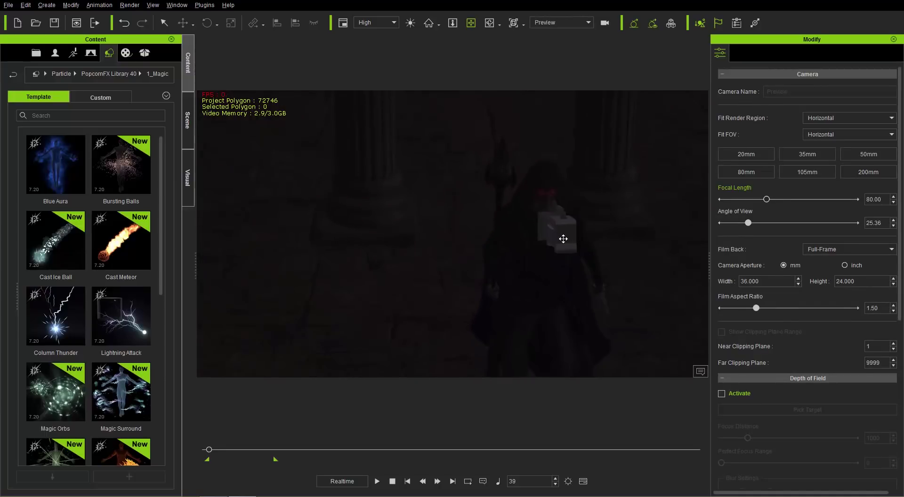
click(188, 120)
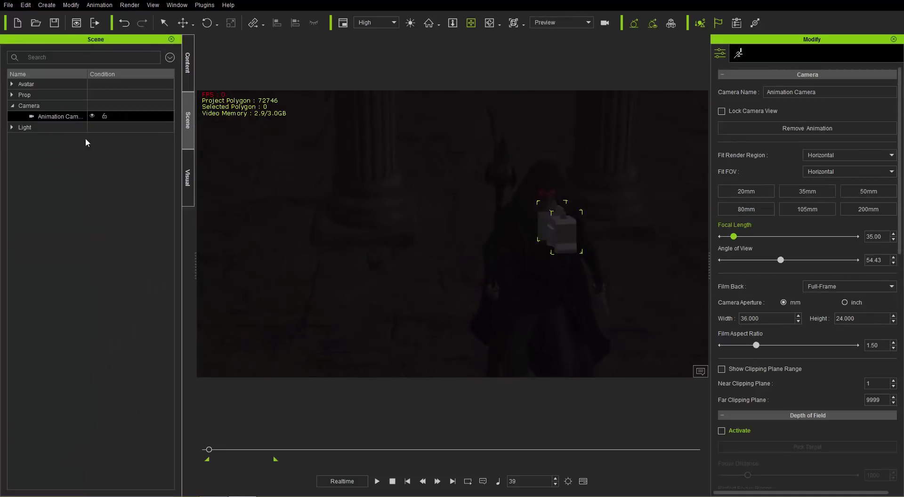
click(93, 115)
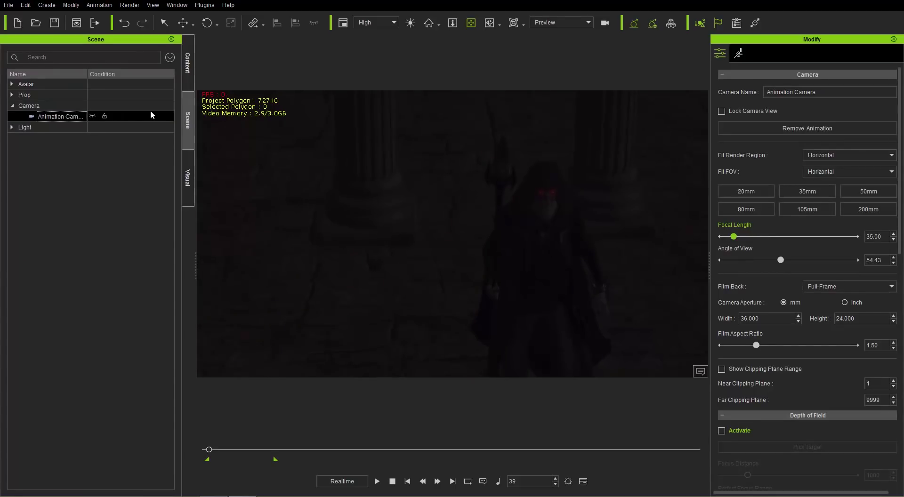
- Add the Blue Aura particle effect from the magic templates to the scene
click(187, 62)
drag(538, 293, 438, 226)
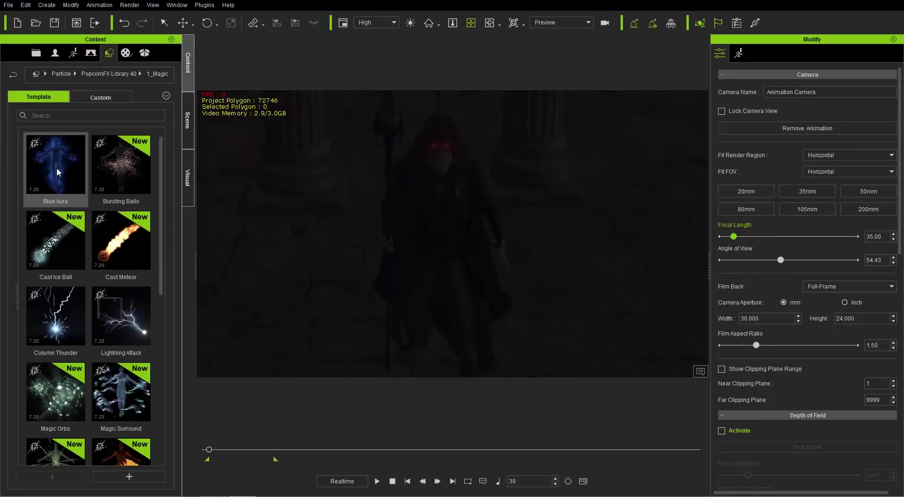
double_click(56, 169)
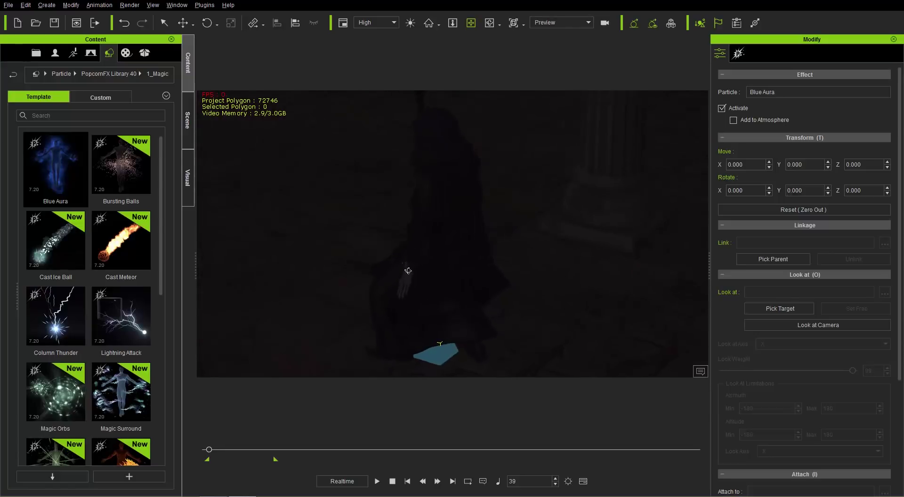
- Pick the character's Cloak as the Blue Aura's sampler mesh and simulate the effect
click(739, 54)
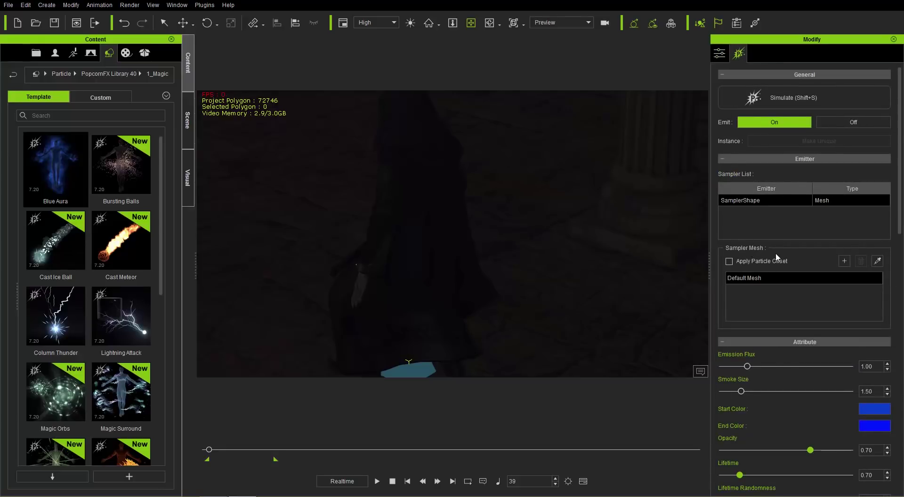
click(877, 260)
click(441, 231)
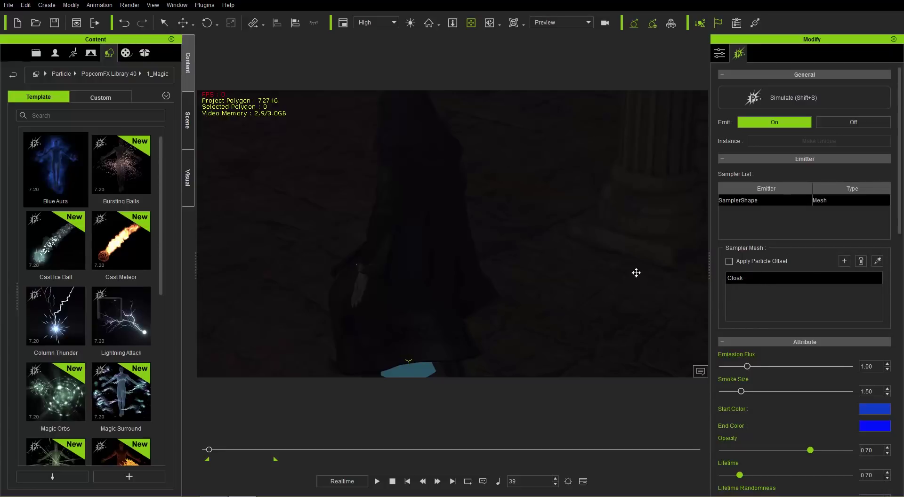
right_drag(293, 295, 482, 234)
key(shift+s)
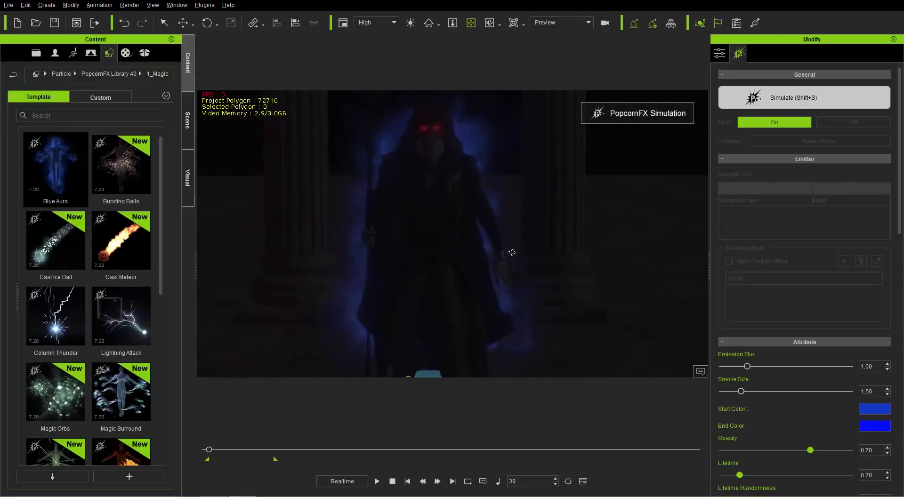
- Change the Blue Aura's End Color to white
drag(901, 226, 902, 289)
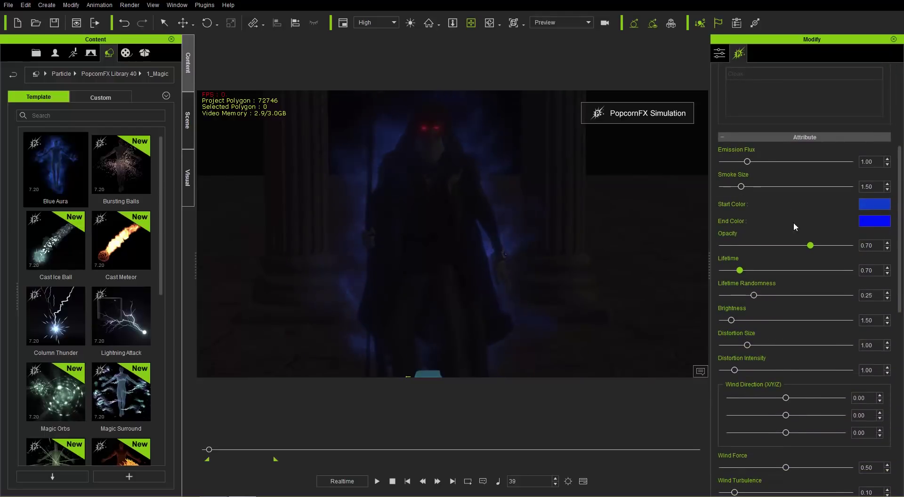
click(872, 222)
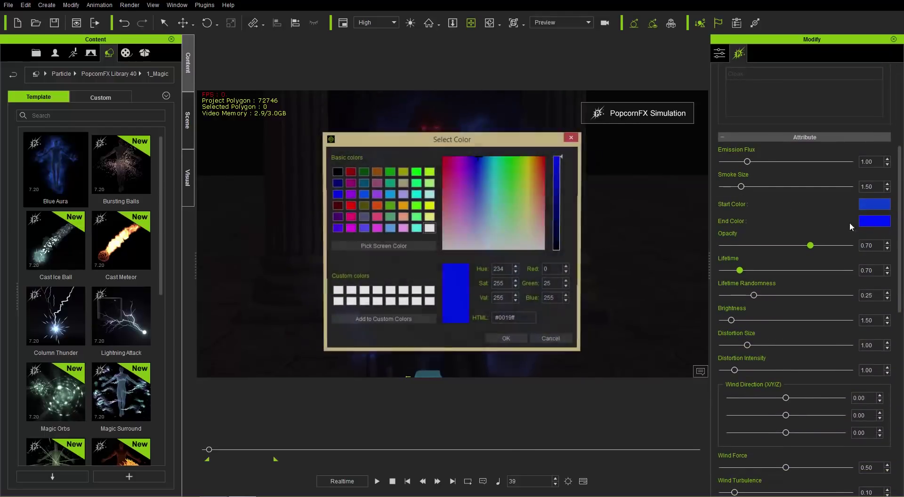
click(429, 228)
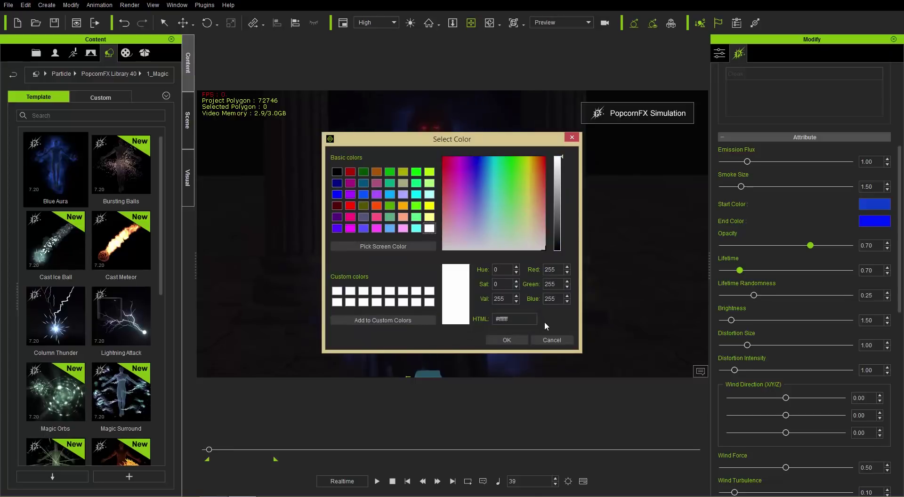
click(518, 339)
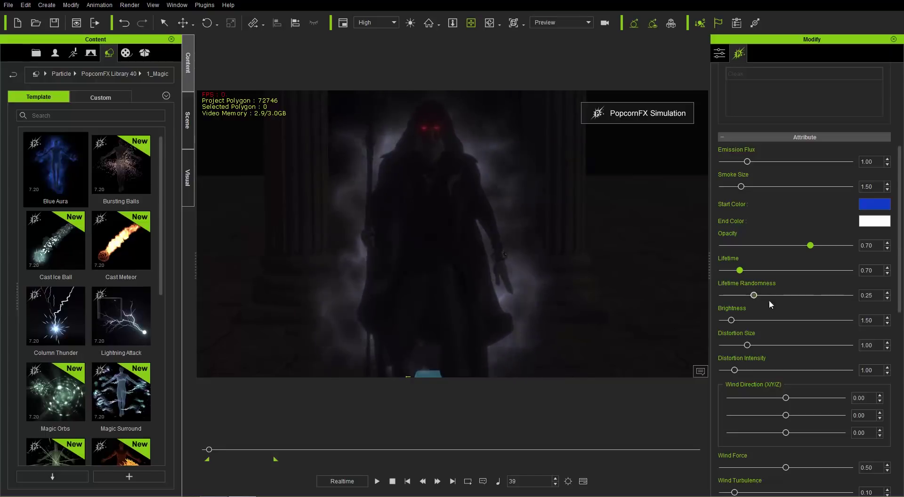
- Raise the aura's Brightness to 4.01 and set its Lifetime to 1.15
mouse_move(734, 322)
mouse_down()
mouse_move(834, 321)
mouse_move(750, 323)
mouse_up()
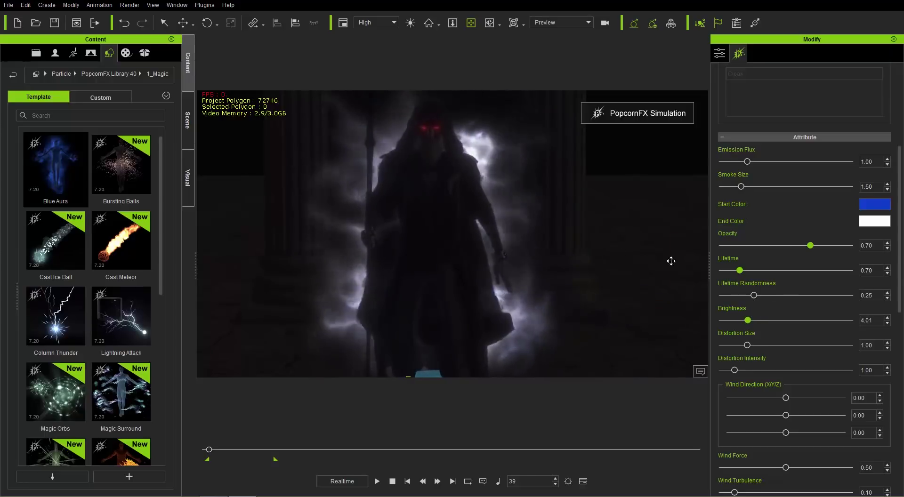
drag(742, 271, 772, 276)
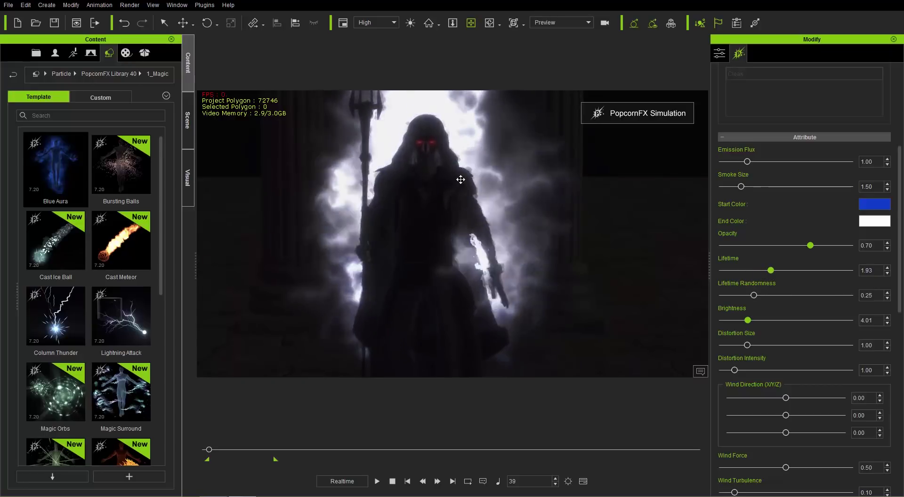
middle_drag(462, 204, 473, 239)
mouse_move(473, 240)
right_down()
mouse_move(329, 251)
mouse_move(376, 253)
mouse_move(430, 239)
mouse_move(471, 254)
right_up()
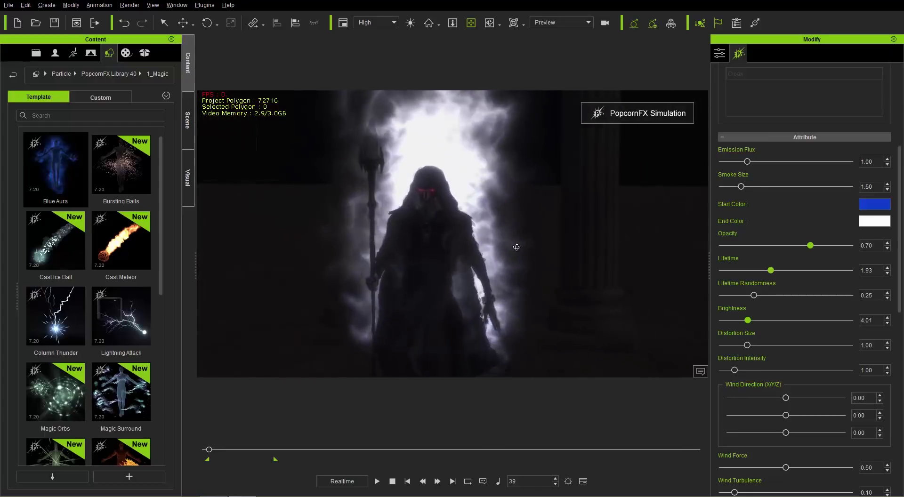
scroll(490, 259, up, 3)
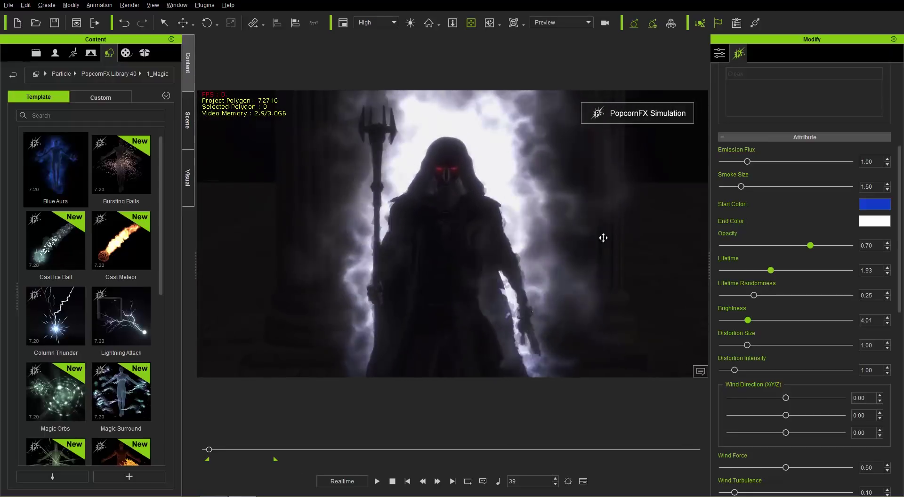
mouse_move(765, 271)
mouse_down()
mouse_move(716, 268)
mouse_move(760, 270)
mouse_move(749, 271)
mouse_move(754, 276)
mouse_up()
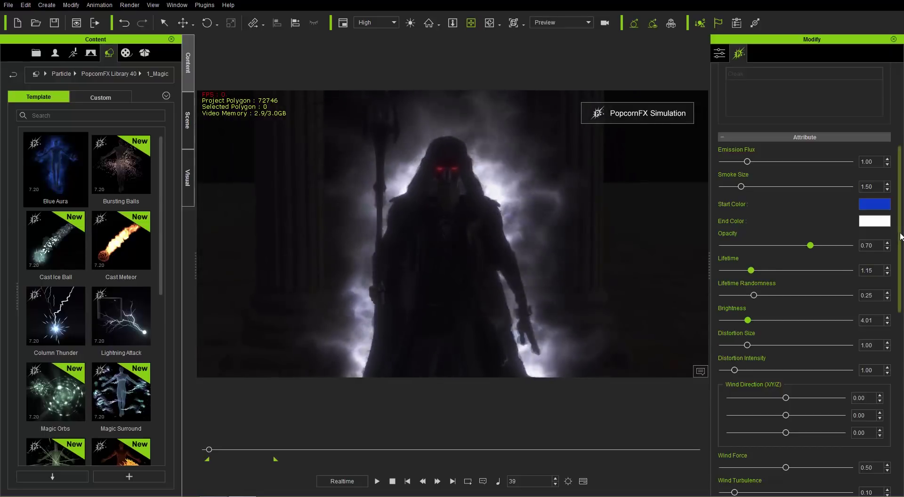
- Set the aura's Glow/Self-Illumination Scale in the GI settings to 3.79 and stop the simulation
scroll(888, 243, down, 5)
scroll(810, 280, down, 10)
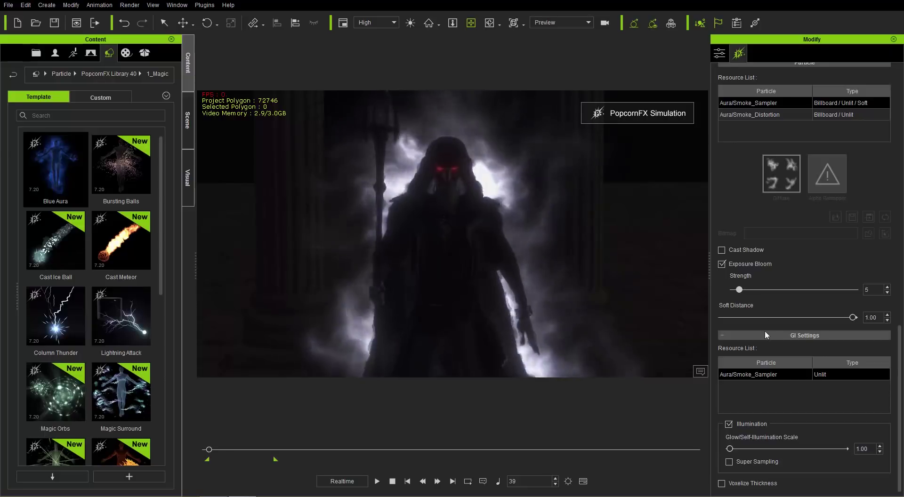
drag(732, 449, 760, 448)
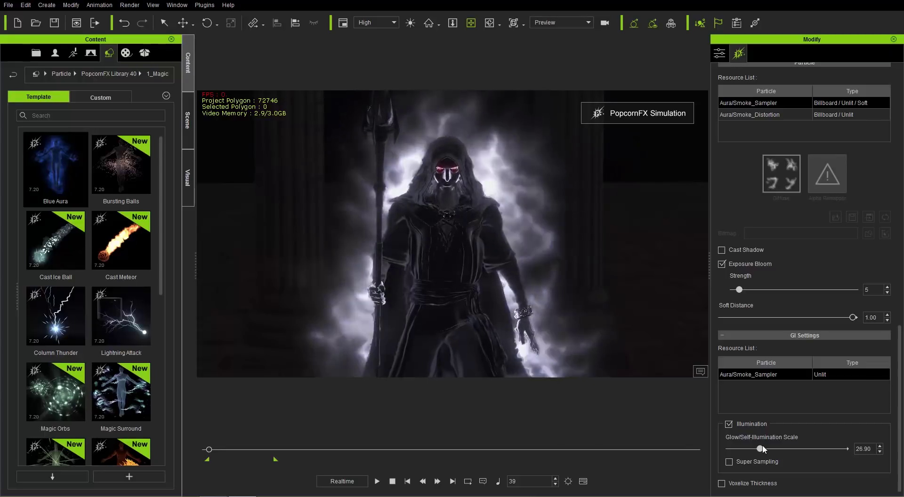
drag(762, 445, 739, 451)
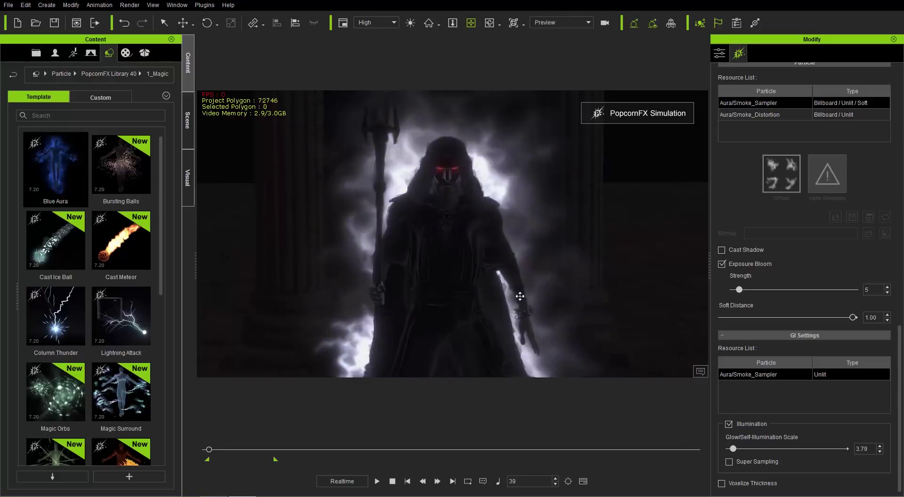
click(392, 481)
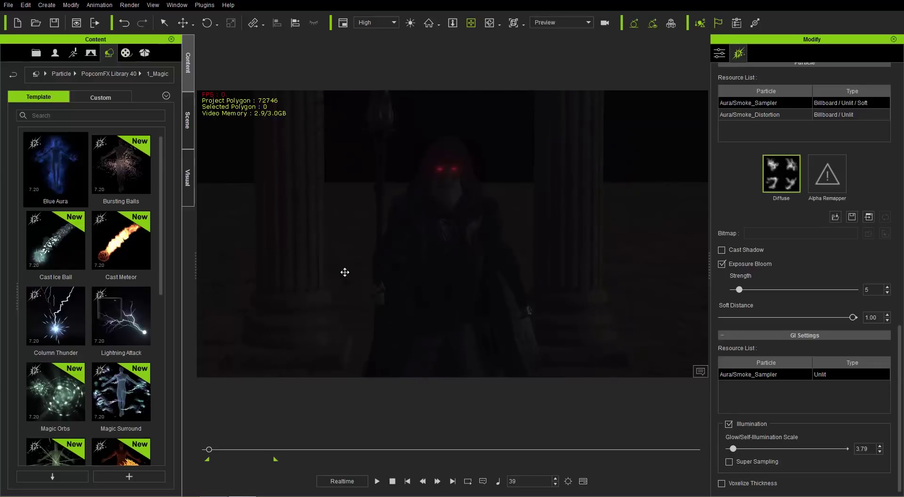
- Deactivate the Blue Aura particle in the scene and return to the magic particle templates
click(188, 121)
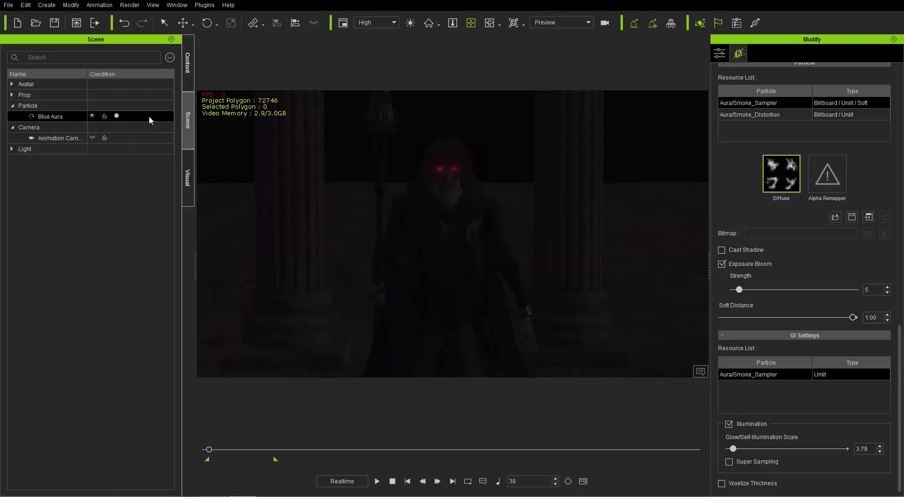
click(117, 116)
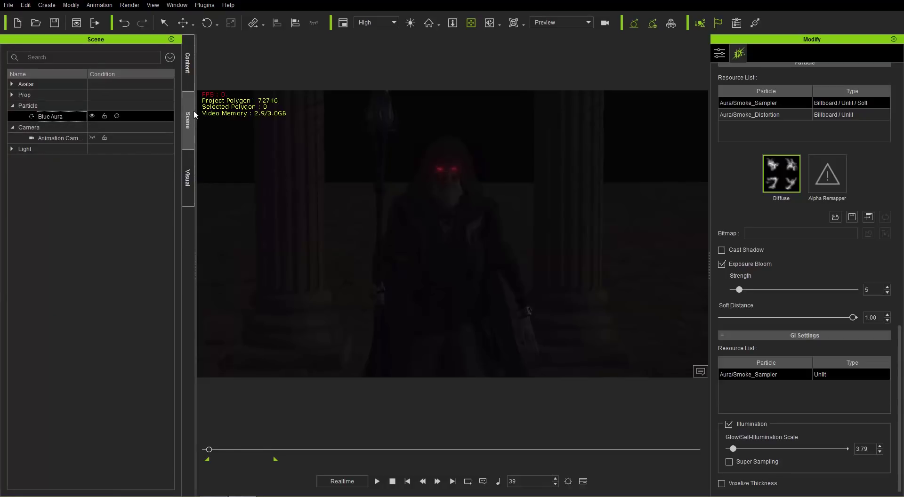
click(188, 75)
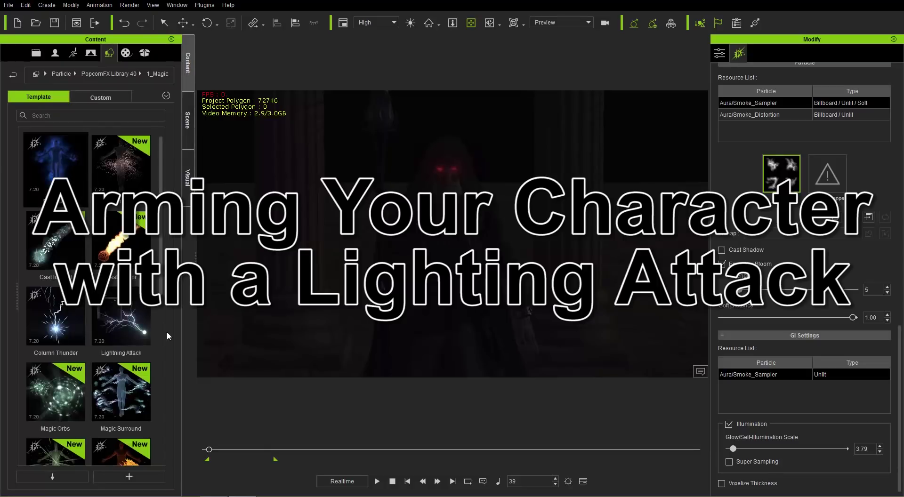
- Add the Lightning Attack particle to the scene and move its emitter up beside the head of the wizard's staff
double_click(124, 316)
right_drag(523, 350, 487, 250)
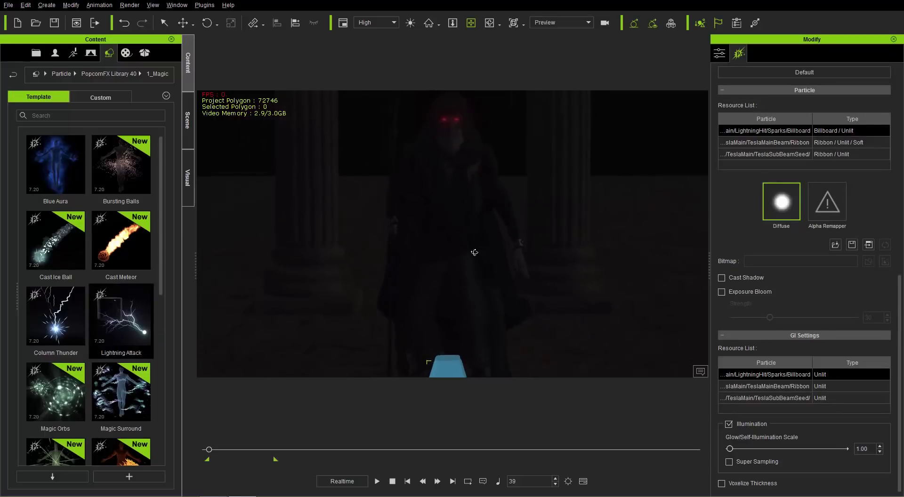
middle_drag(434, 216, 442, 264)
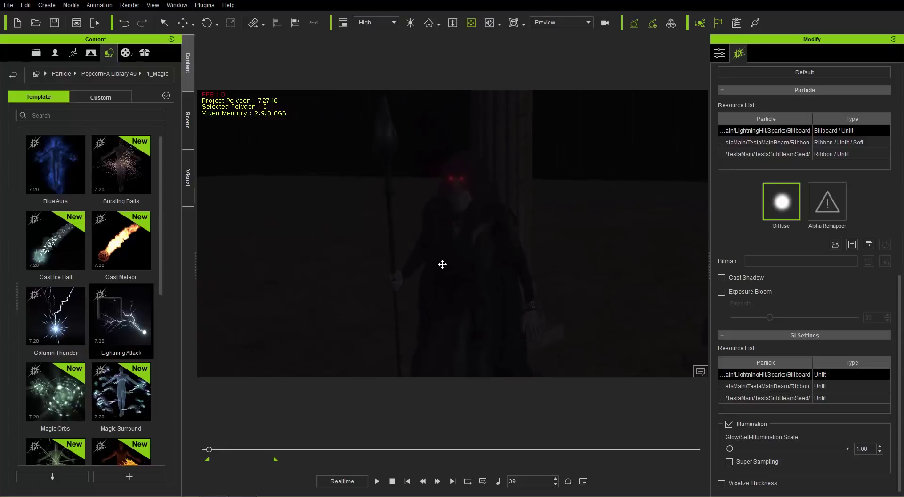
middle_drag(440, 335, 497, 299)
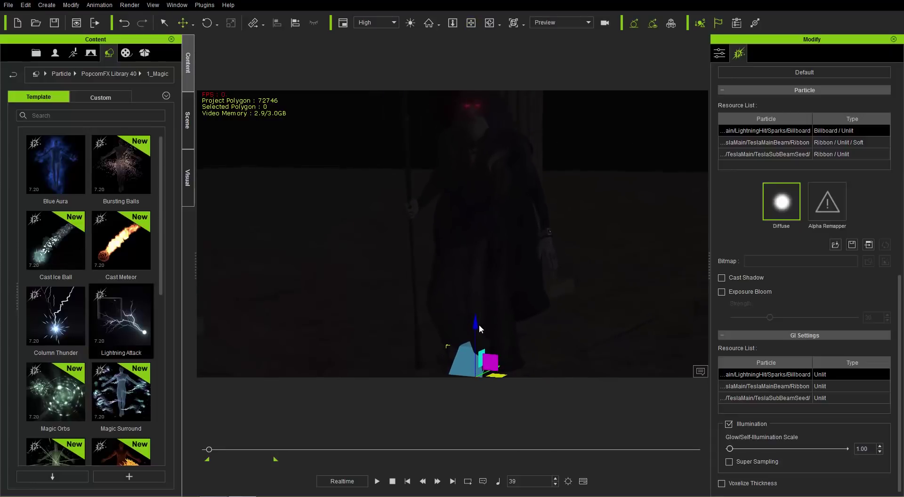
right_drag(476, 324, 530, 296)
drag(494, 286, 438, 284)
right_drag(438, 284, 241, 289)
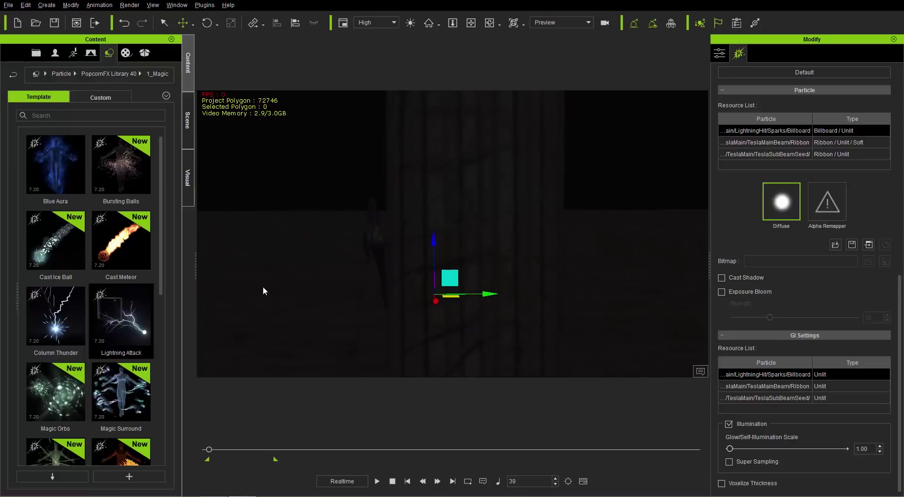
drag(437, 280, 371, 276)
- Tilt the Lightning Attack emitter slightly and fine-tune its position so it sits centred over the staff's tip
right_drag(414, 289, 328, 270)
key(e)
drag(406, 289, 391, 305)
key(w)
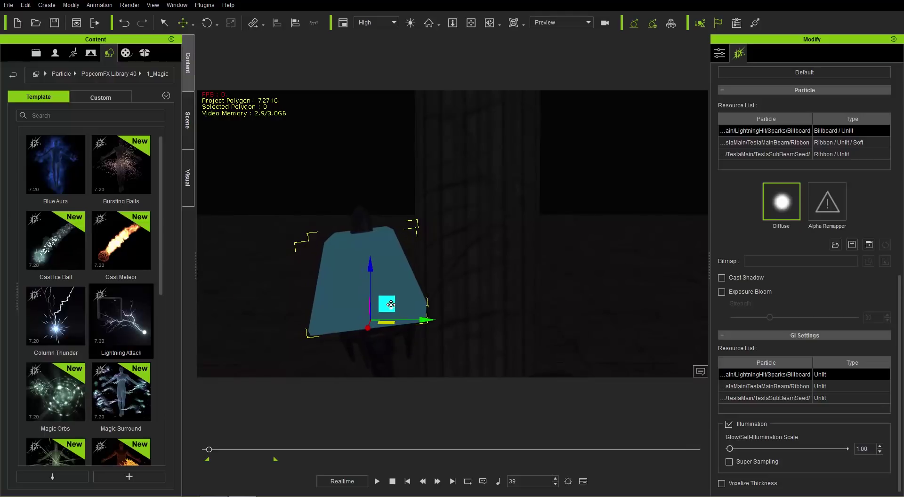
right_drag(310, 313, 479, 325)
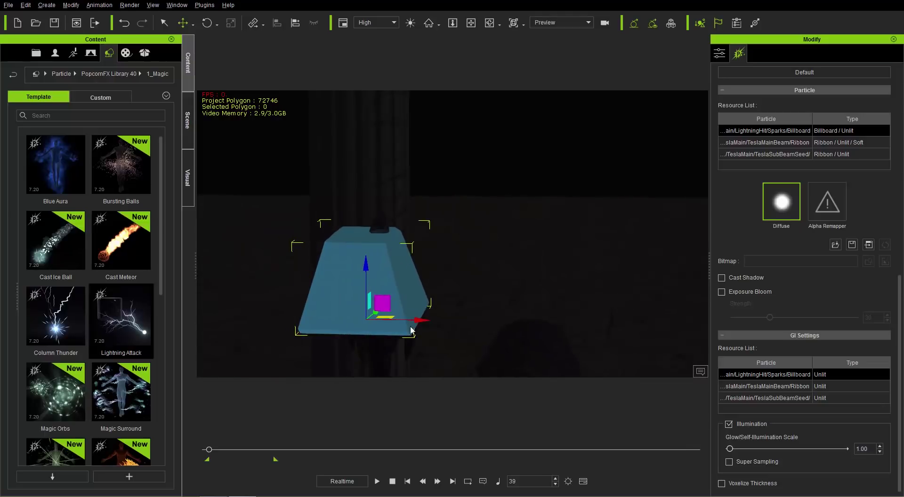
drag(414, 321, 429, 322)
- Link the Lightning Attack emitter to the wizard's staff, Wand2, and stop the particle simulation preview
right_click(403, 279)
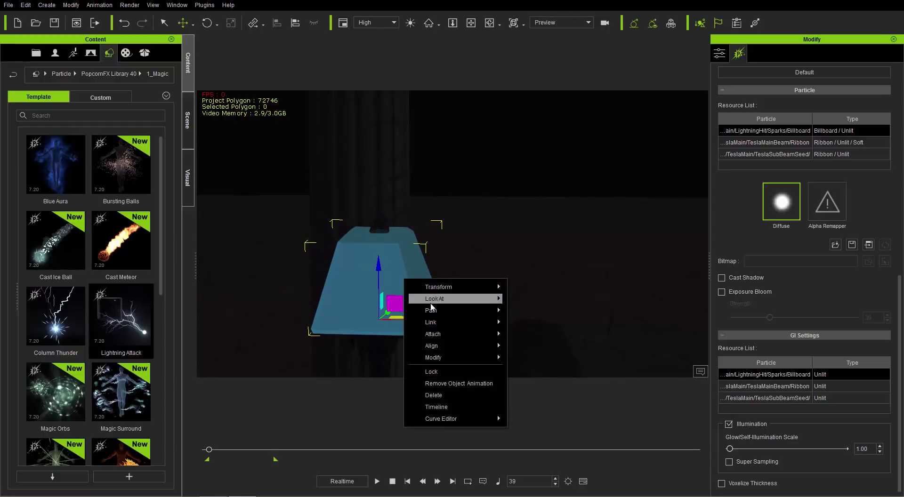
mouse_move(462, 328)
click(516, 325)
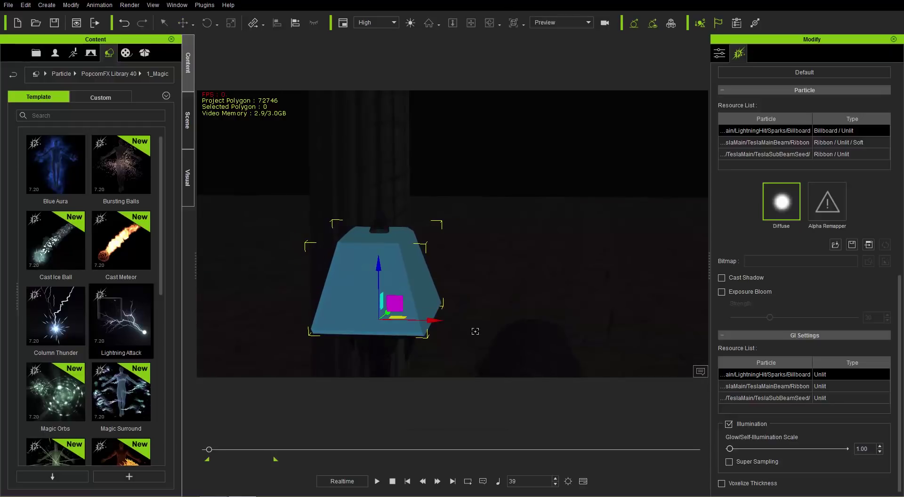
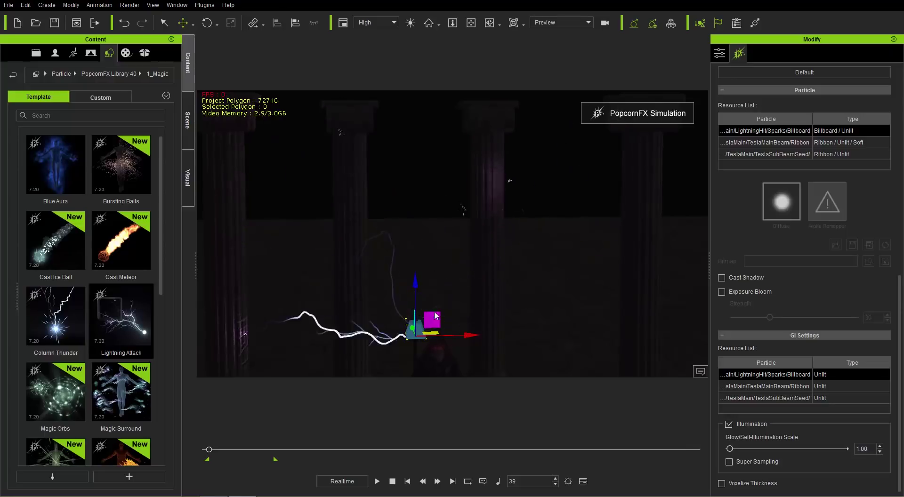
click(394, 482)
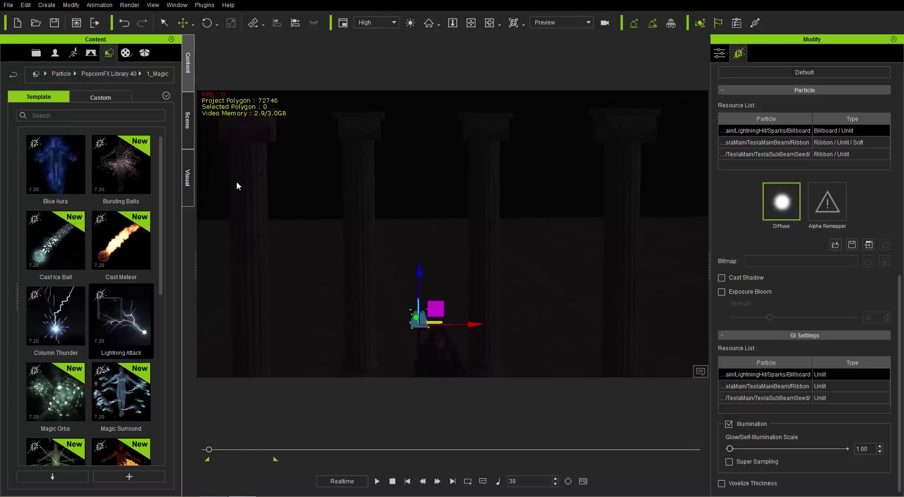
- Set the physics Bound Type of the model_left_A pillar to Sphere
click(187, 121)
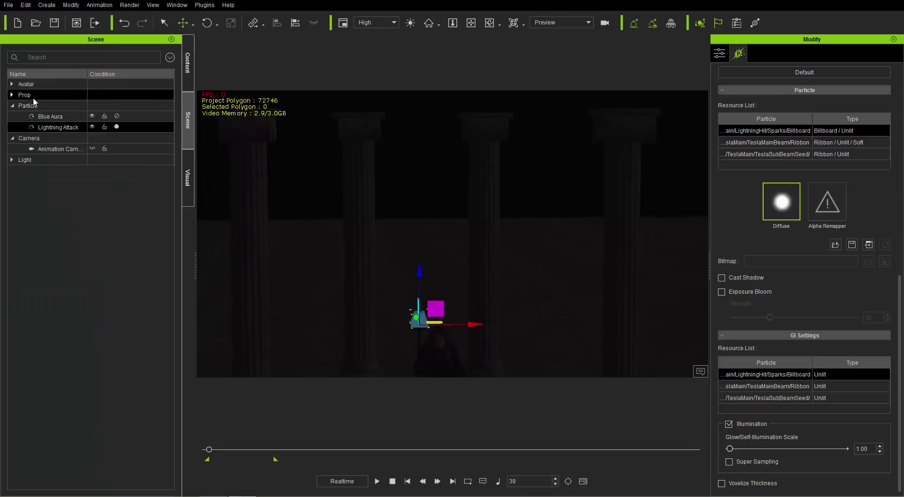
click(12, 95)
click(54, 106)
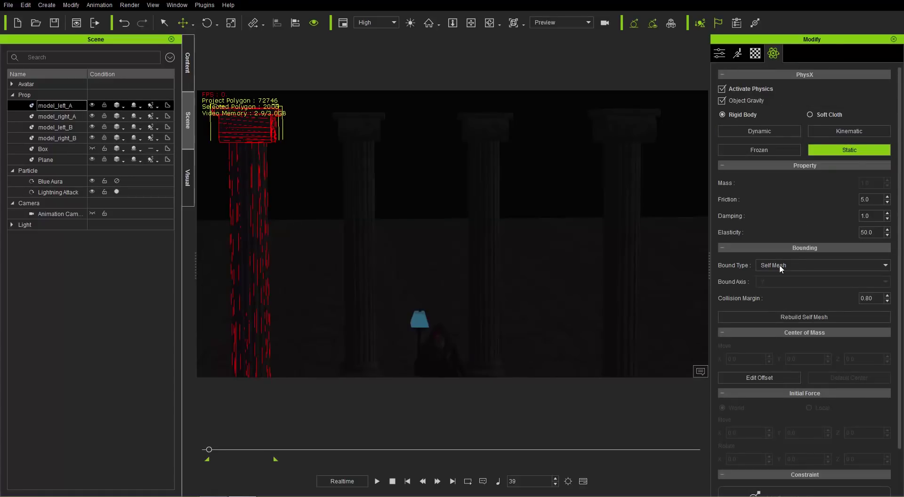
right_drag(347, 229, 671, 230)
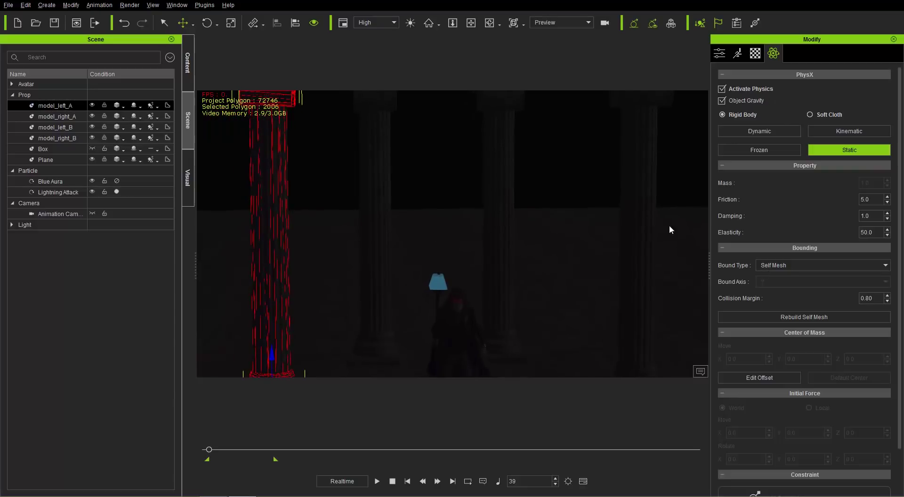
click(793, 264)
click(782, 278)
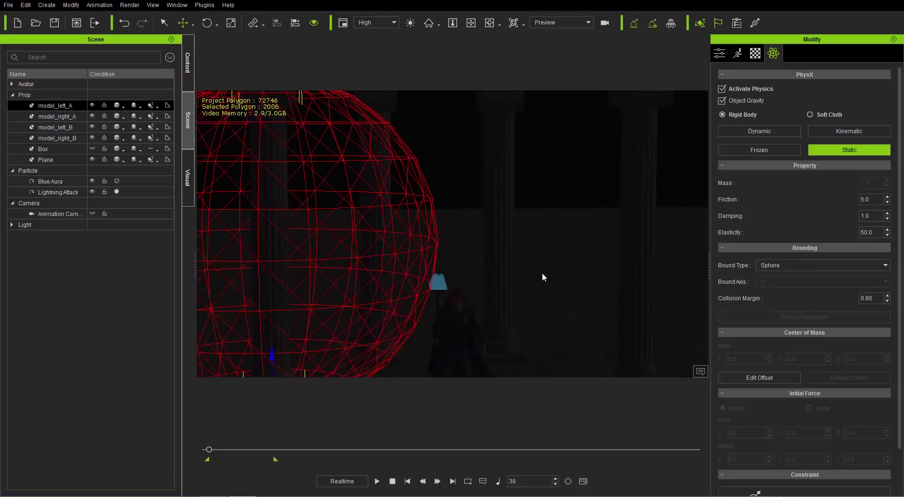
right_drag(482, 306, 465, 287)
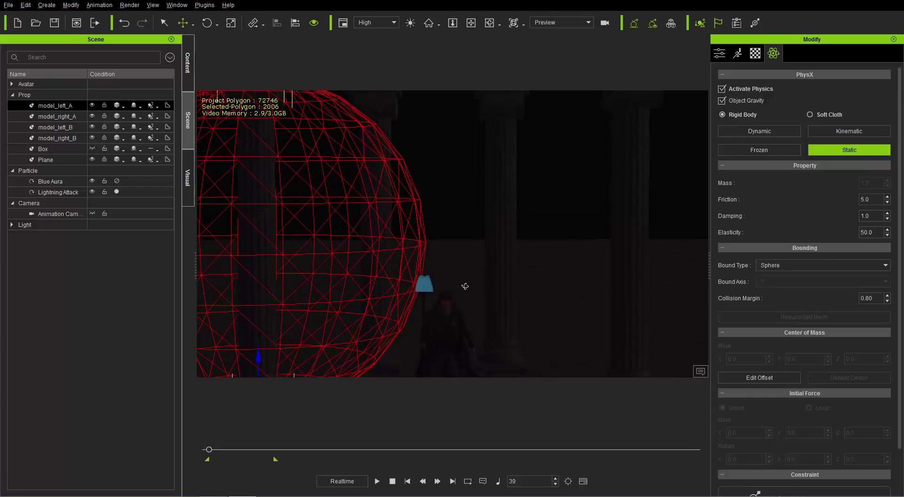
- Simulate the Lightning Attack and examine how the bolts react to the pillar's spherical collision bounds
click(428, 282)
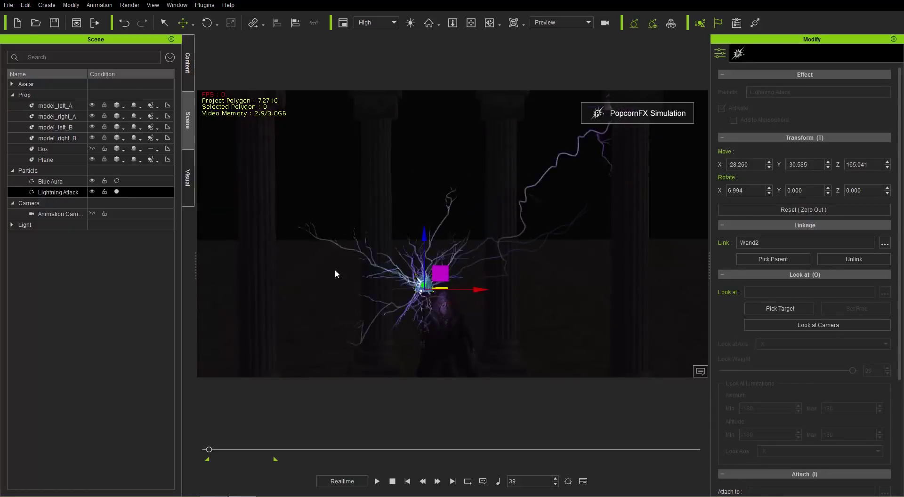
right_drag(327, 252, 364, 257)
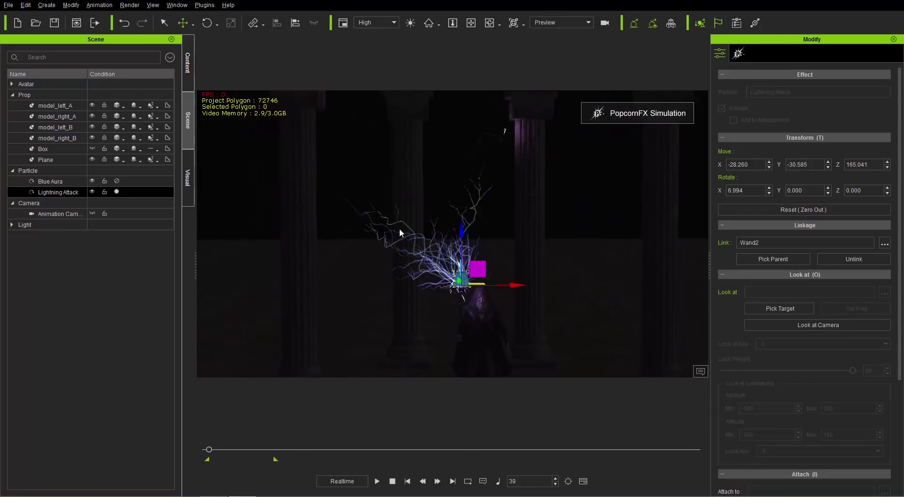
middle_drag(499, 193, 462, 258)
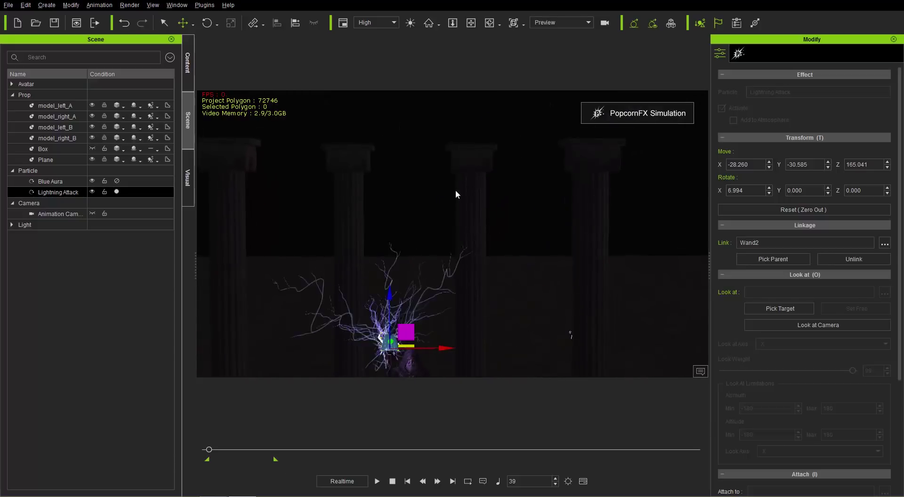
right_drag(398, 311, 302, 231)
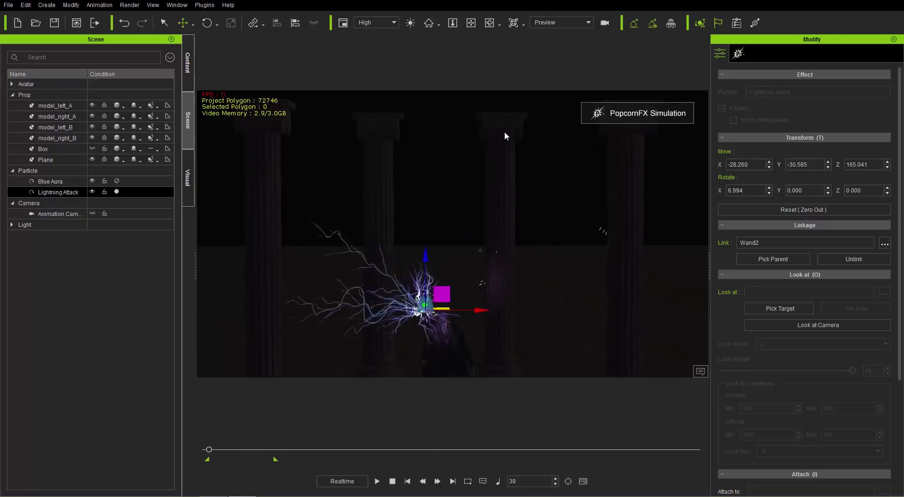
- Set the physics Bound Type of the model_left_A pillar back to Self Mesh
click(268, 187)
click(68, 107)
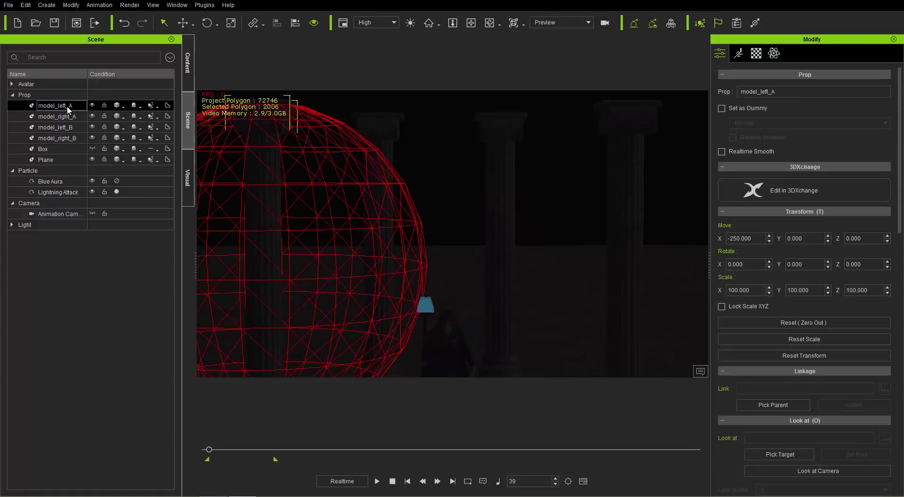
click(774, 54)
click(790, 268)
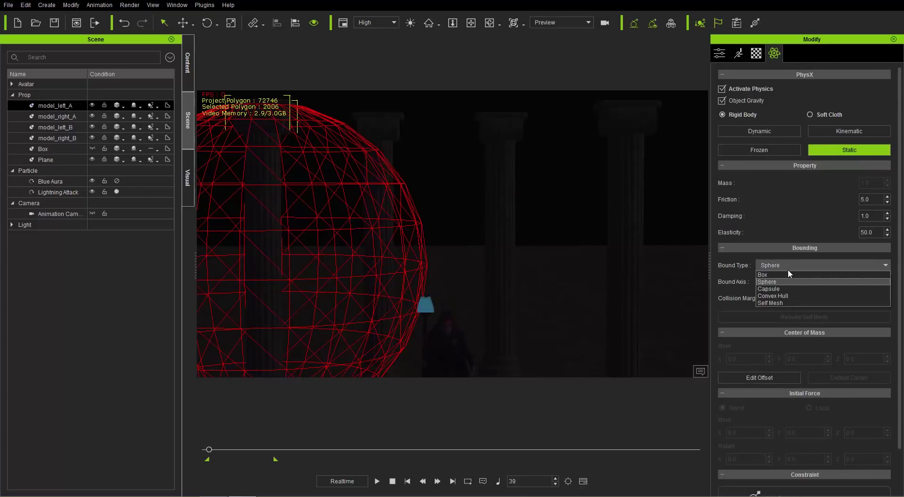
click(777, 302)
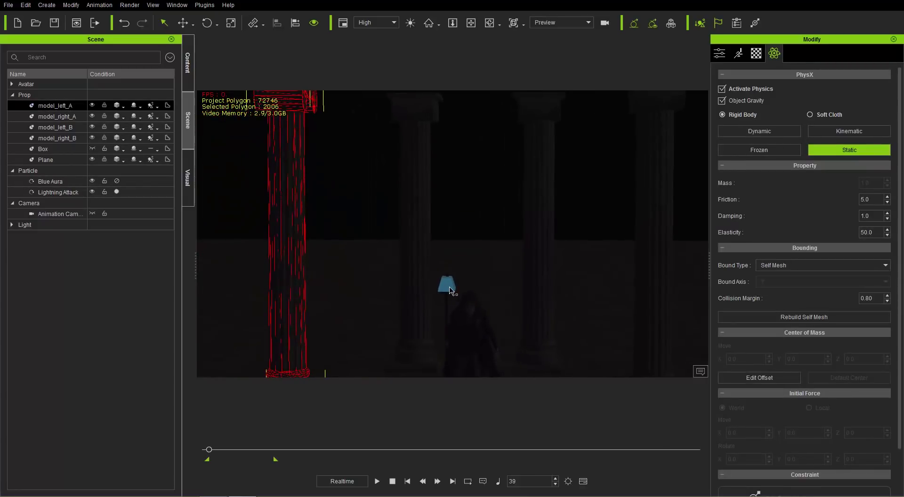
- Select the Lightning Attack emitter and turn its particle emission Off at frame 39
click(451, 288)
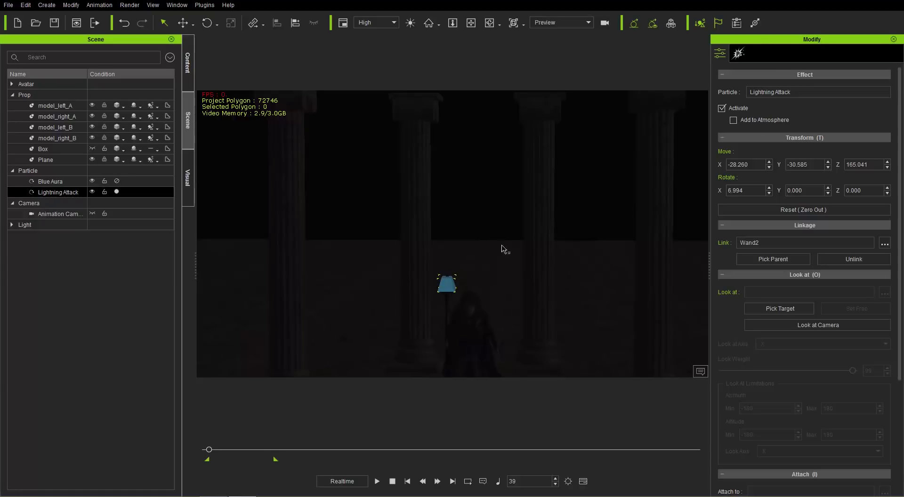
click(739, 54)
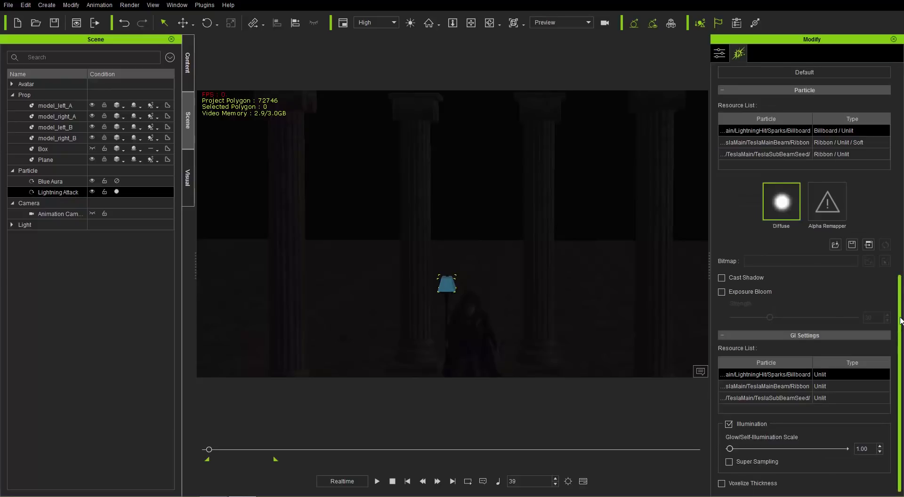
scroll(848, 173, up, 10)
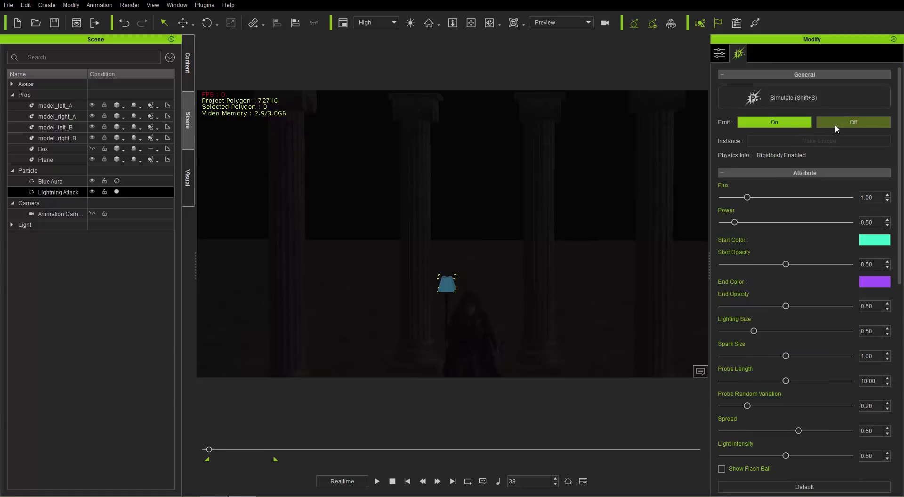
click(840, 122)
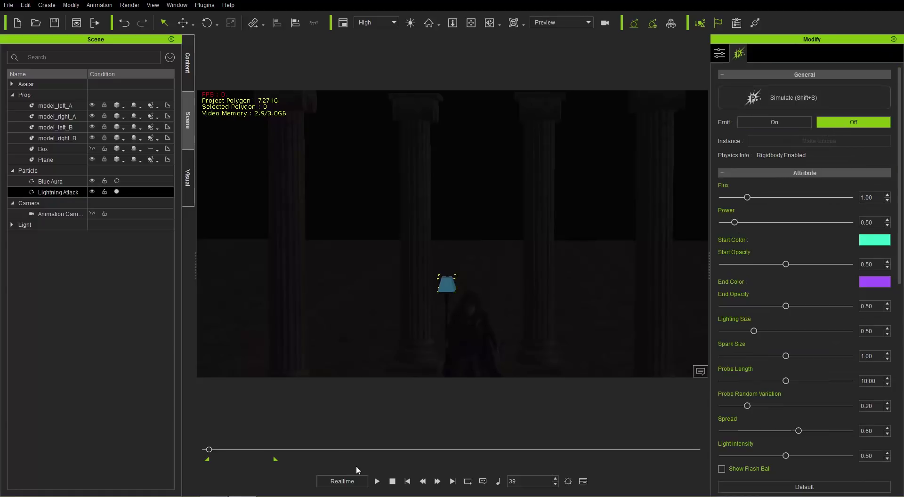
- Go to frame 218 in the staff-raising motion and turn the Lightning Attack's emission On
drag(209, 451, 237, 451)
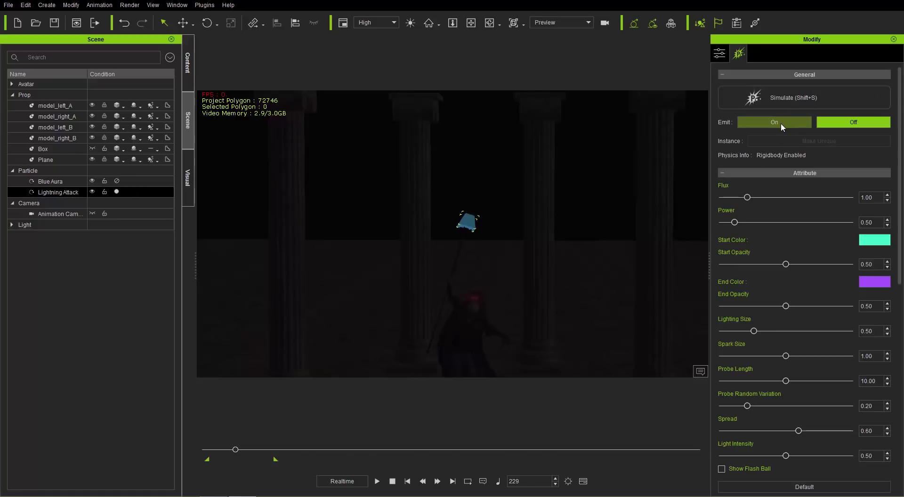
click(557, 484)
click(556, 485)
click(556, 485)
click(556, 485)
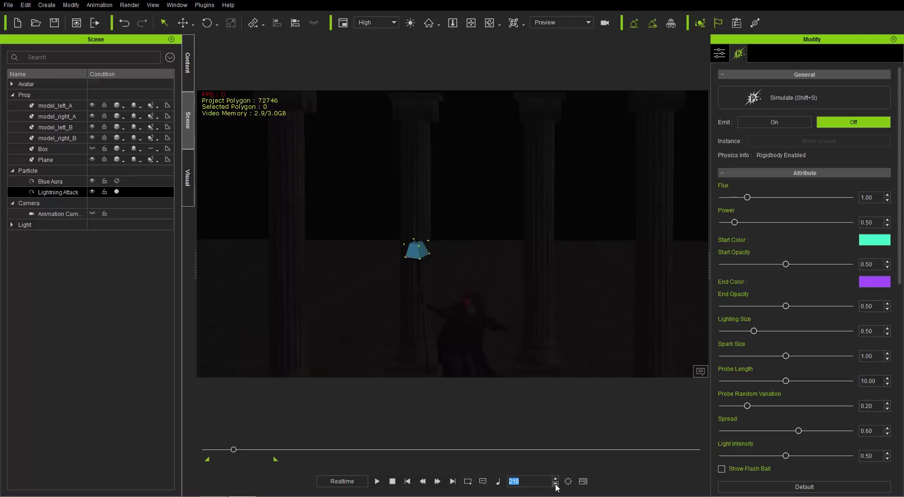
click(790, 120)
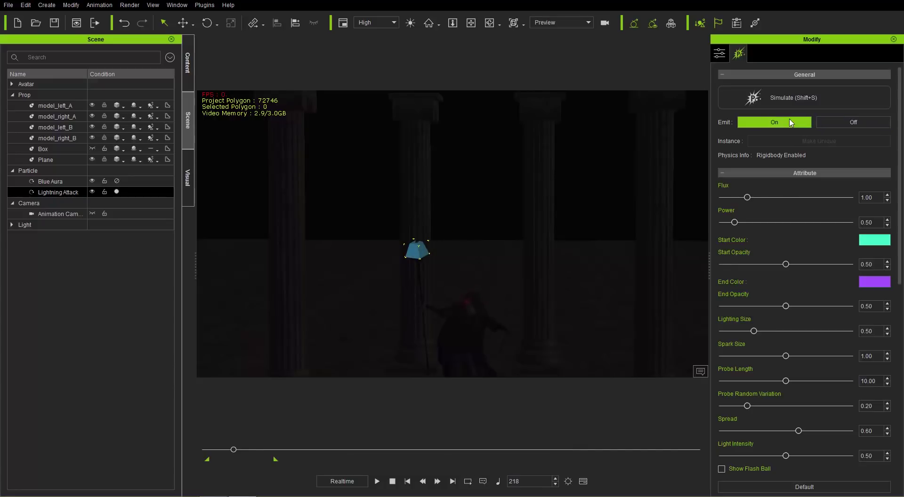
- Play back the animation to check the timing of the lightning emission, and return to the start frame
click(382, 481)
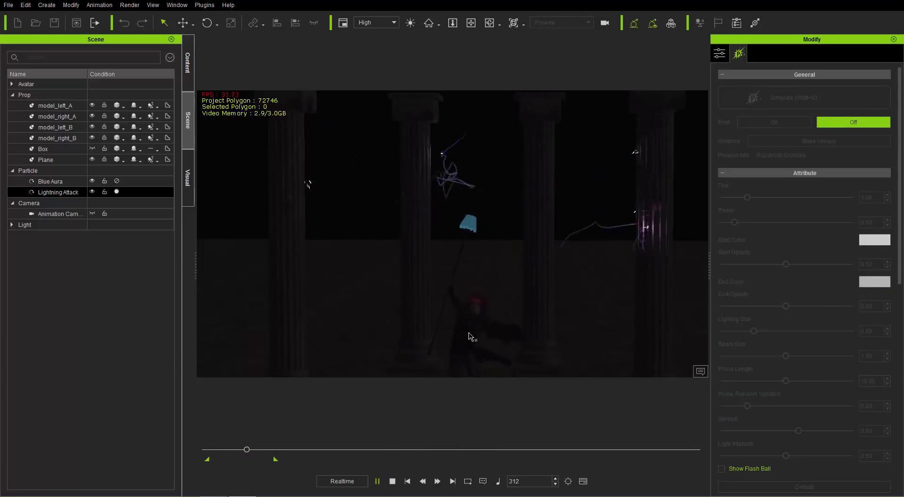
click(393, 481)
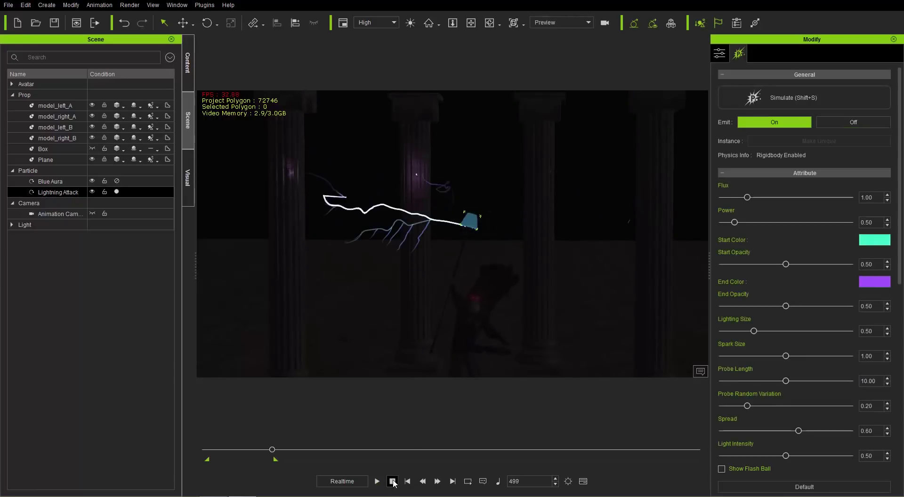
click(392, 482)
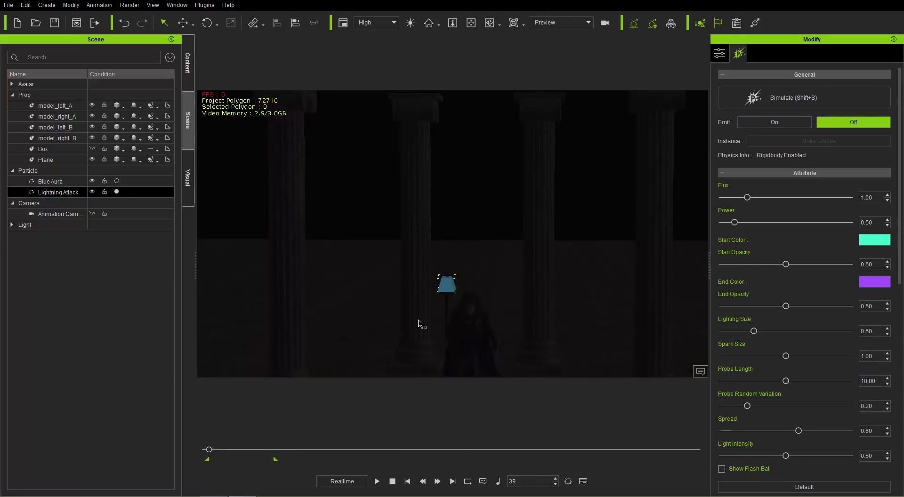
- Open the timeline, remove the Project track and display the Emit track for the Lightning Attack
key(F3)
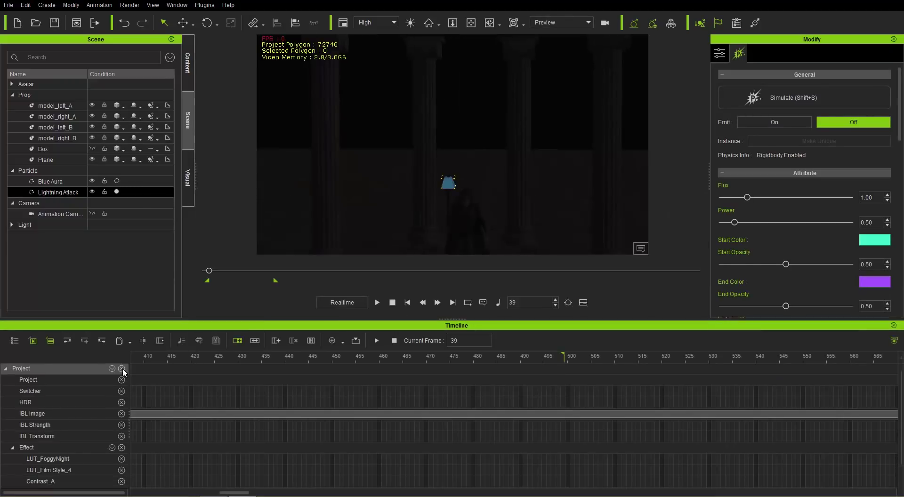
click(122, 370)
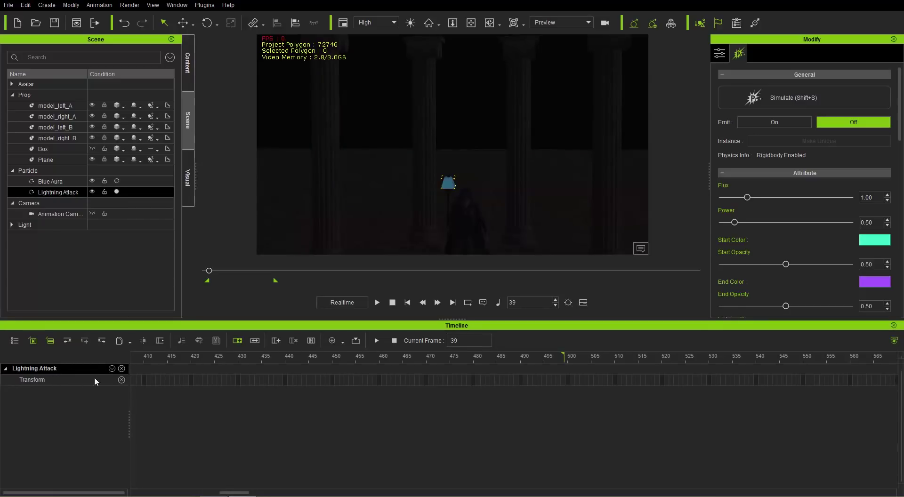
click(112, 369)
click(119, 389)
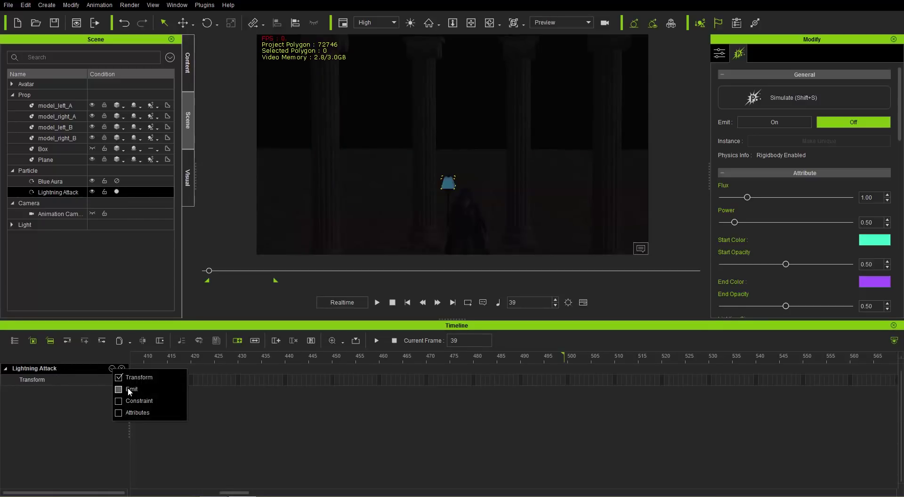
- Scrub through the timeline to review the Lightning Attack's emission timing and move its Emit On key to frame 216
click(206, 331)
scroll(223, 403, down, 3)
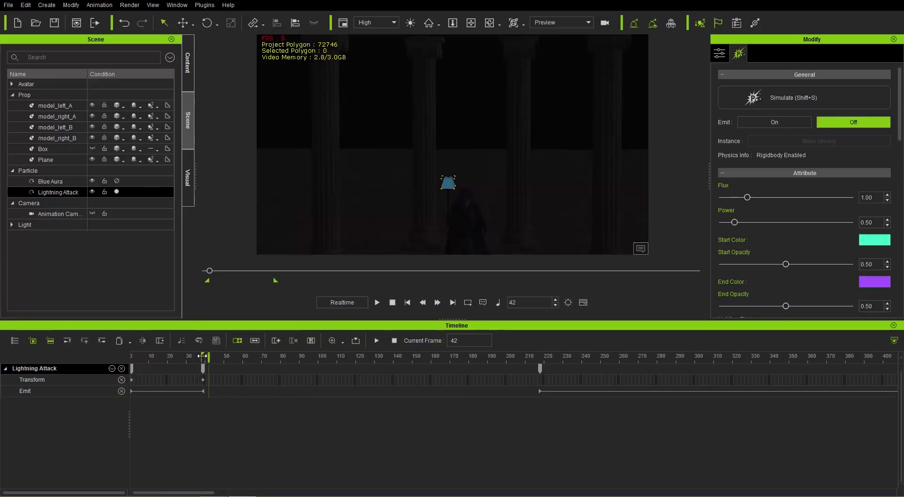
drag(210, 356, 274, 358)
drag(332, 359, 598, 356)
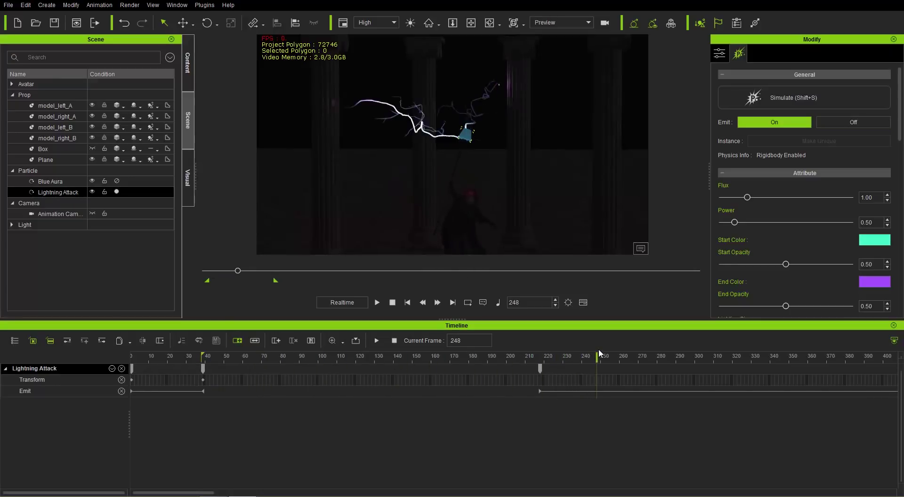
click(539, 392)
drag(497, 396, 521, 394)
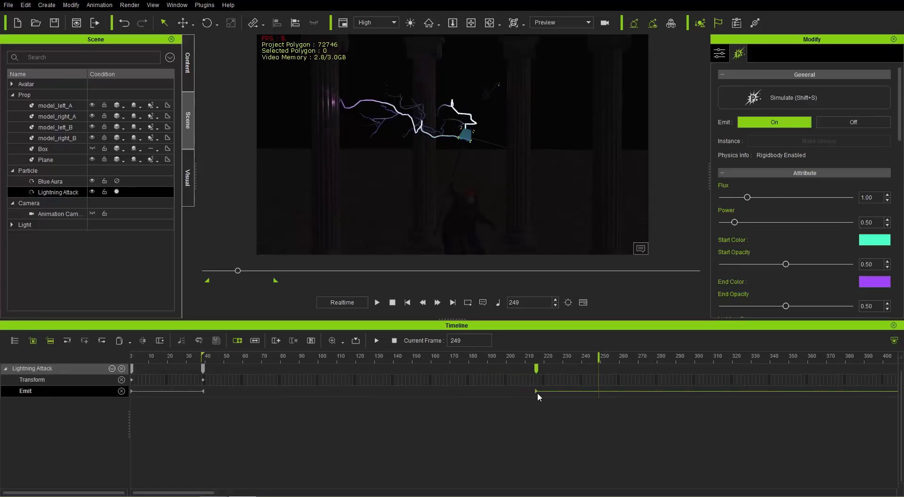
click(538, 392)
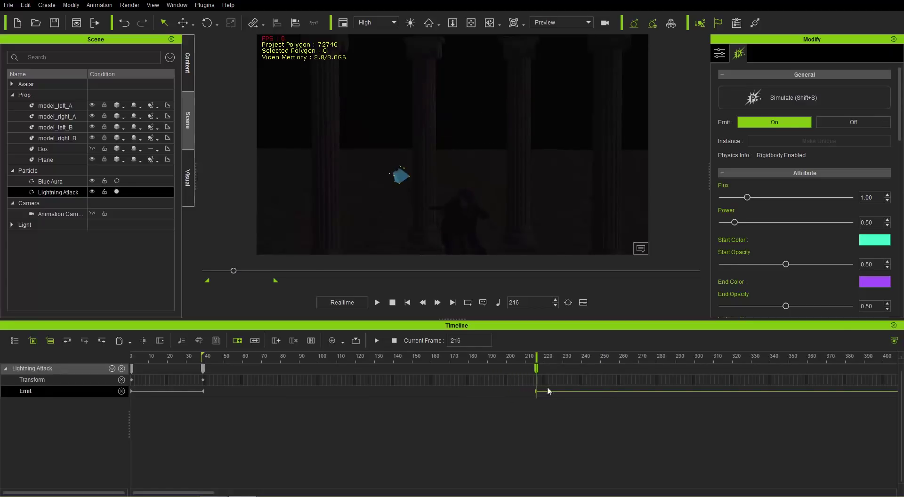
- Close the timeline and return to the start frame, then deactivate the Lightning Attack particle and hide the Blue Aura
click(894, 326)
click(389, 478)
click(117, 192)
ctrl+click(93, 182)
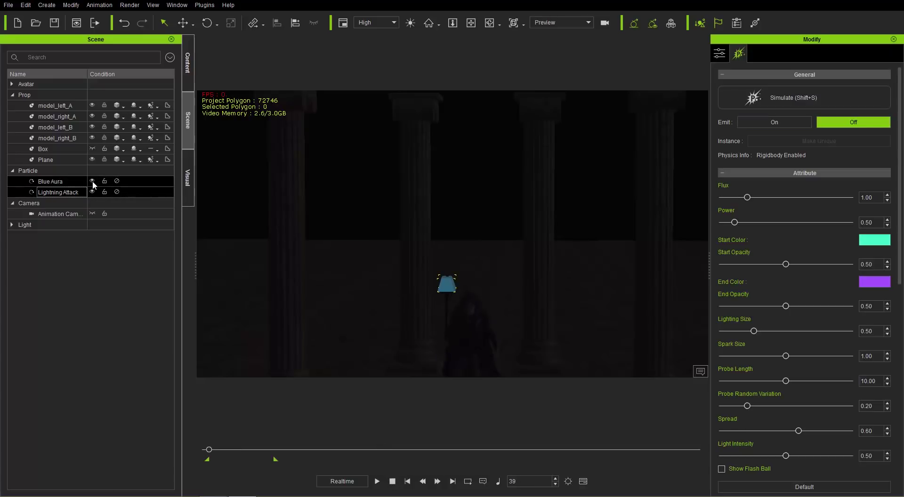
click(91, 182)
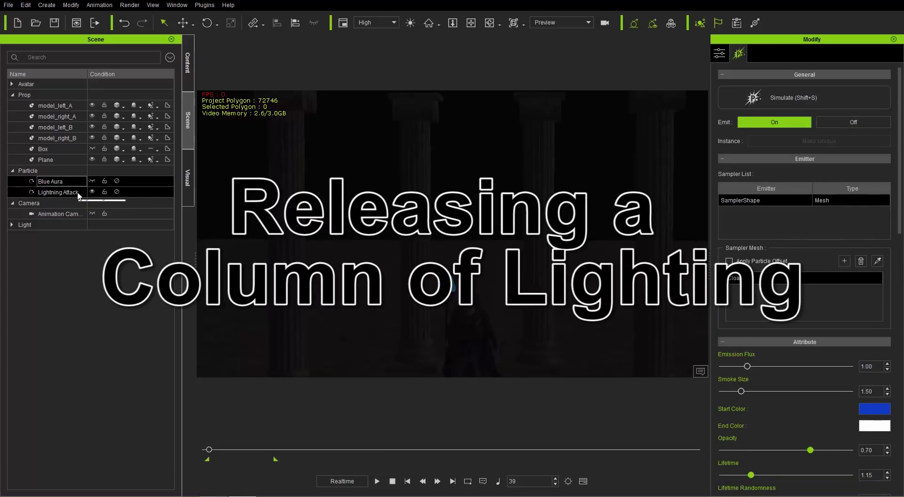
ctrl+click(78, 193)
- Add the Column Thunder effect beside the wizard and align its pivot to the Lightning Attack emitter on X, Y and Z
click(187, 64)
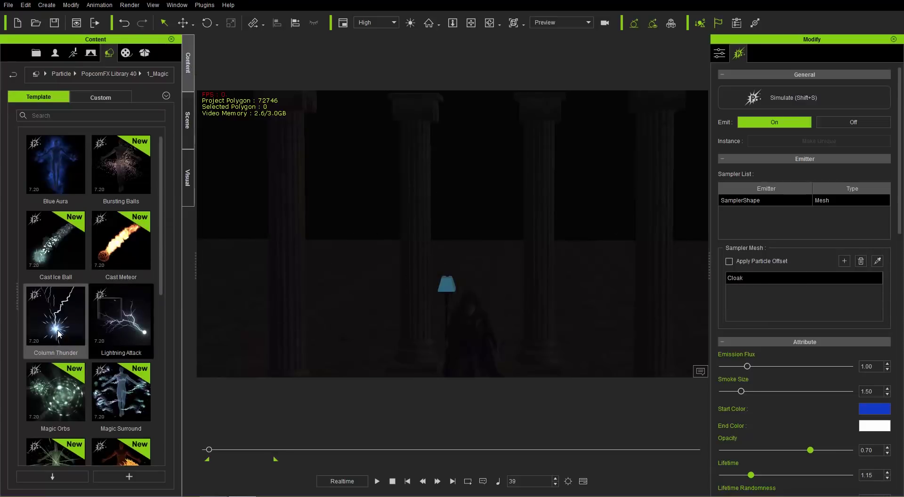
drag(55, 327, 353, 283)
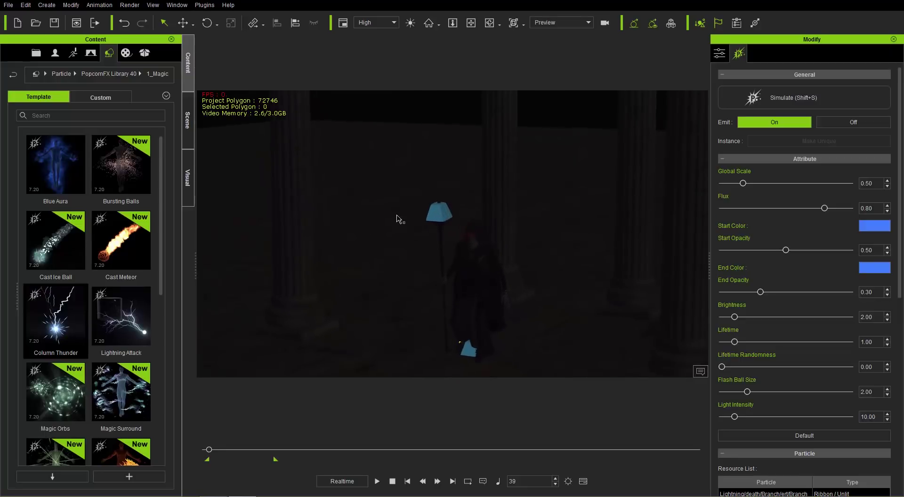
click(299, 27)
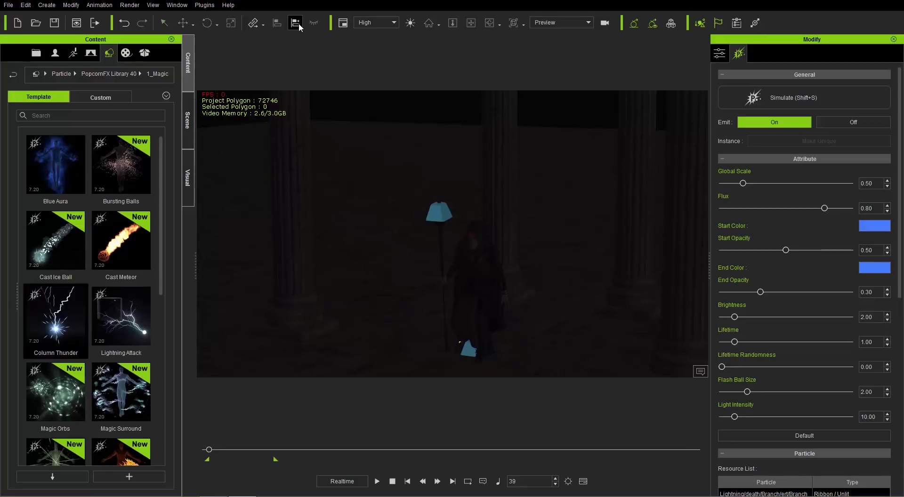
click(441, 215)
click(407, 212)
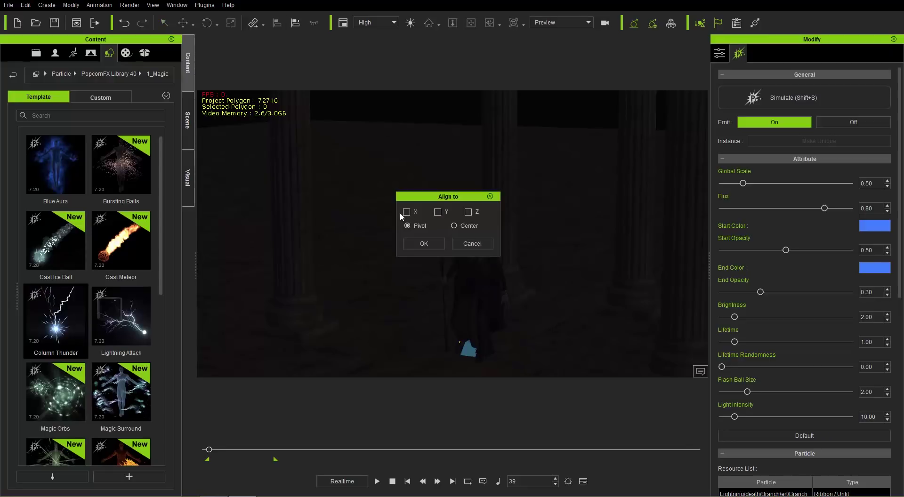
click(468, 212)
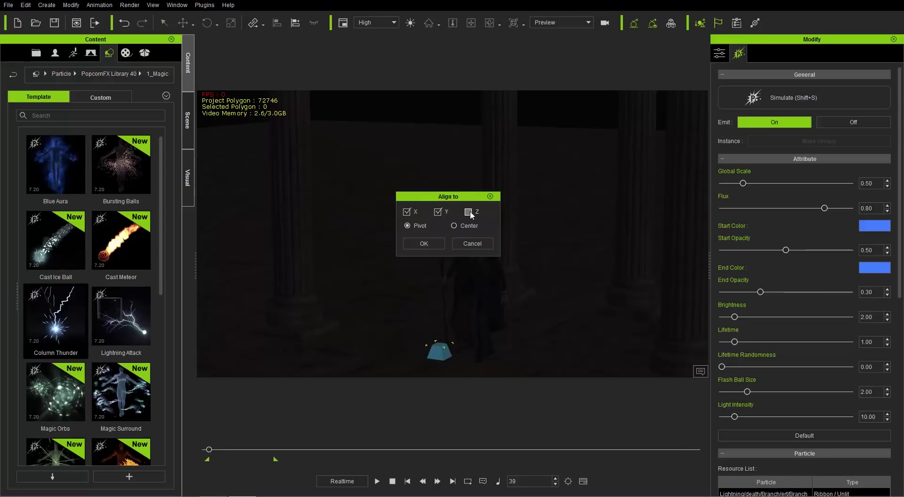
click(436, 242)
- Link the Column Thunder emitter to the wizard's staff as its parent
right_drag(479, 274, 416, 171)
right_click(412, 166)
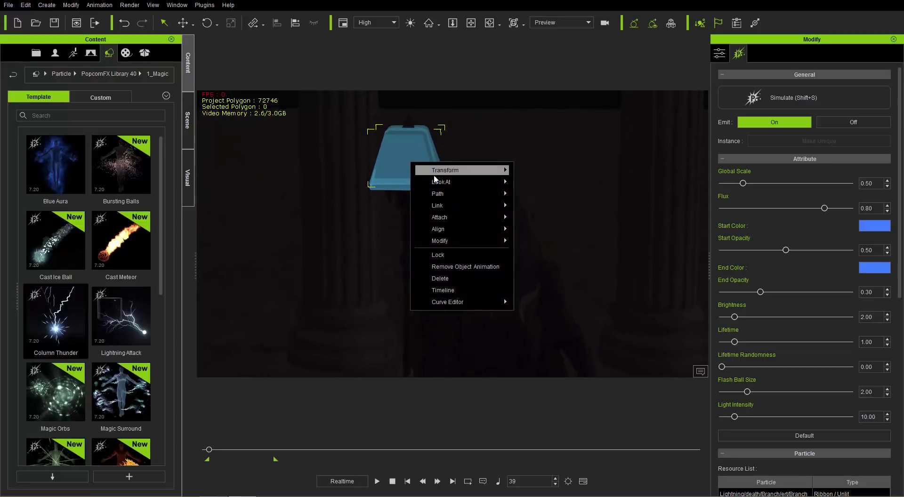
mouse_move(464, 206)
click(534, 212)
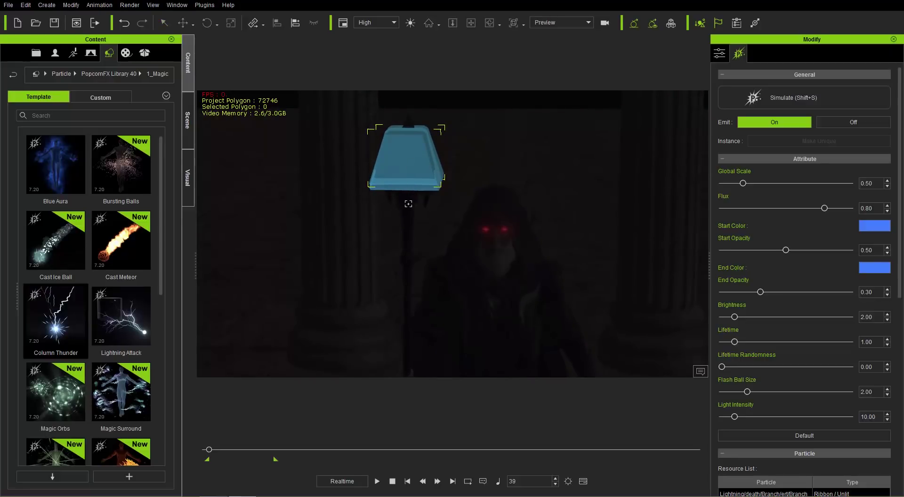
- Hide the Lightning Attack emitter in the scene list and select Column Thunder
click(187, 126)
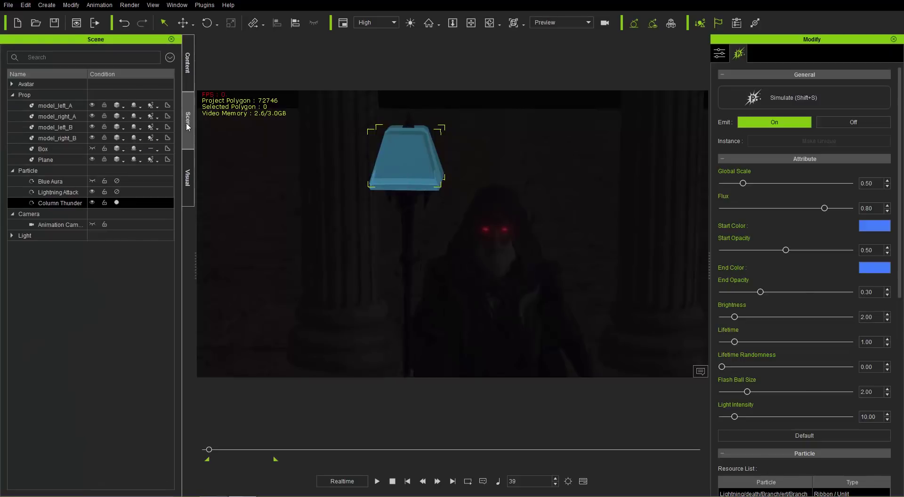
click(93, 190)
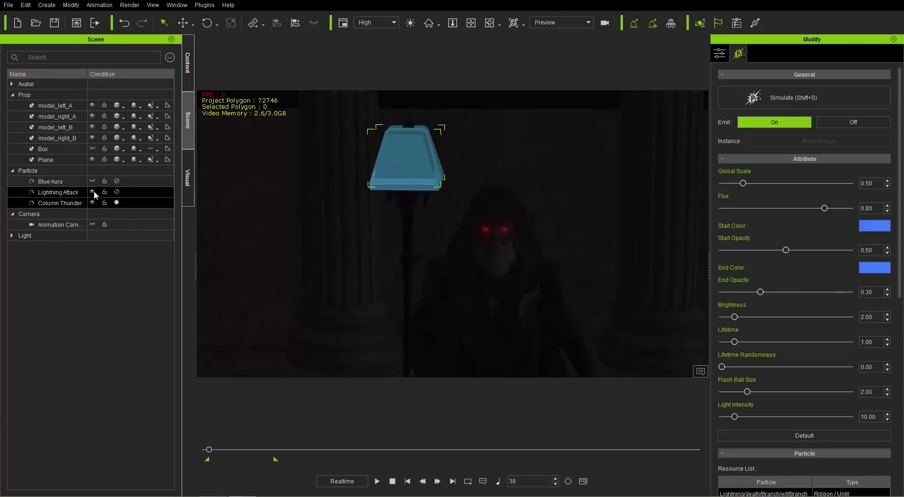
click(68, 203)
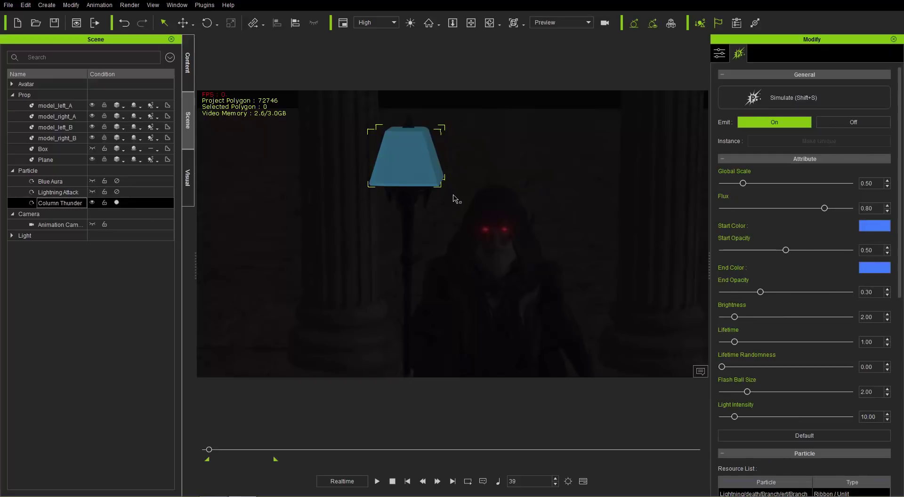
- Simulate the Column Thunder effect, view the whole lightning column above the staff and try out its Global Scale
key(shift+s)
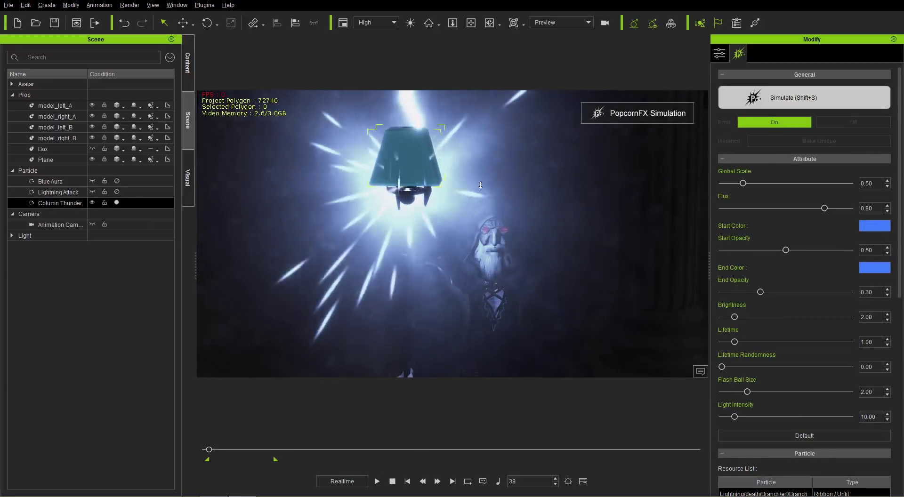
middle_drag(518, 207, 487, 282)
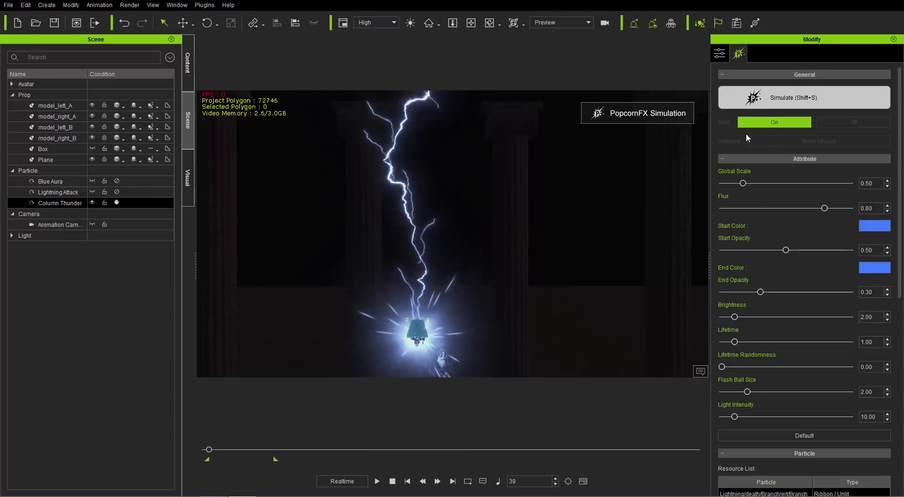
mouse_move(747, 183)
mouse_down()
mouse_move(780, 185)
mouse_move(748, 182)
mouse_up()
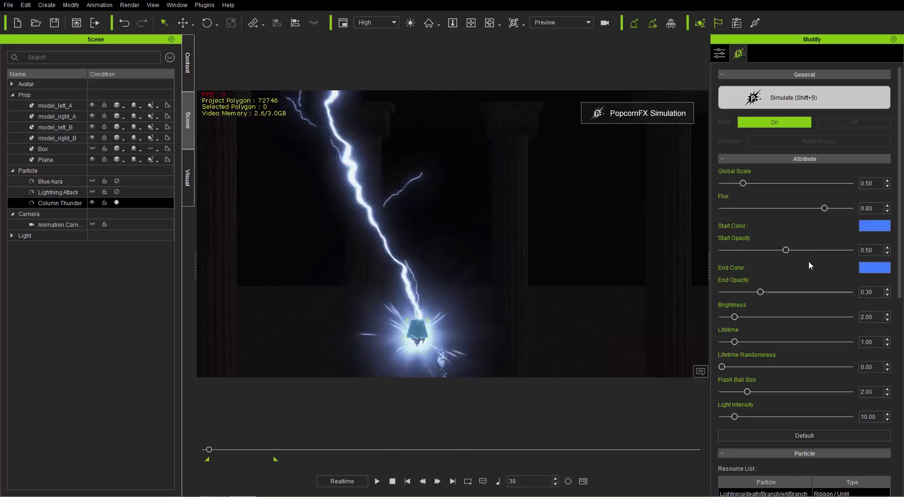
- Try Column Thunder with a red Start Color (#ff0000) and a yellow End Color (#fff931)
click(876, 227)
drag(476, 172, 579, 145)
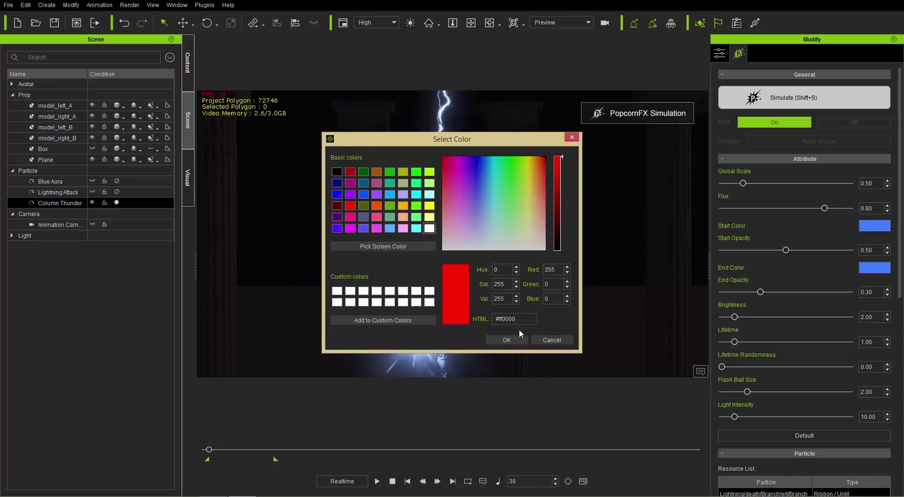
click(518, 339)
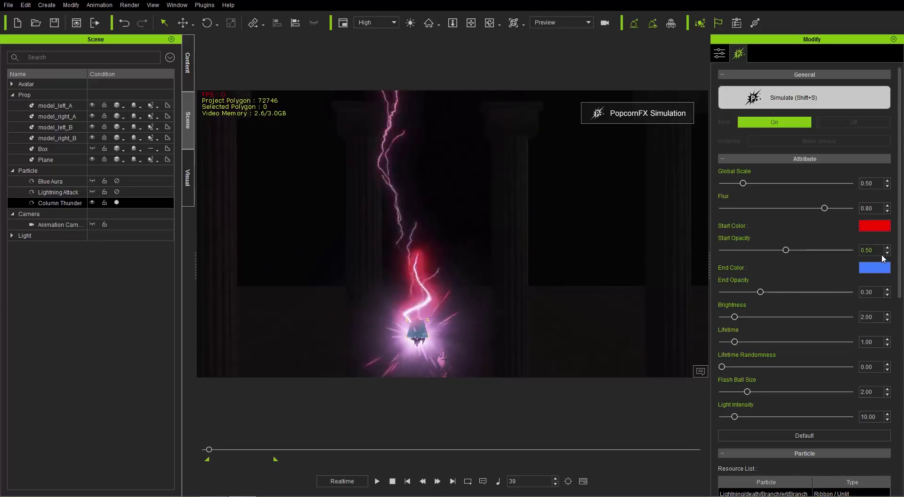
click(875, 268)
drag(497, 191, 529, 176)
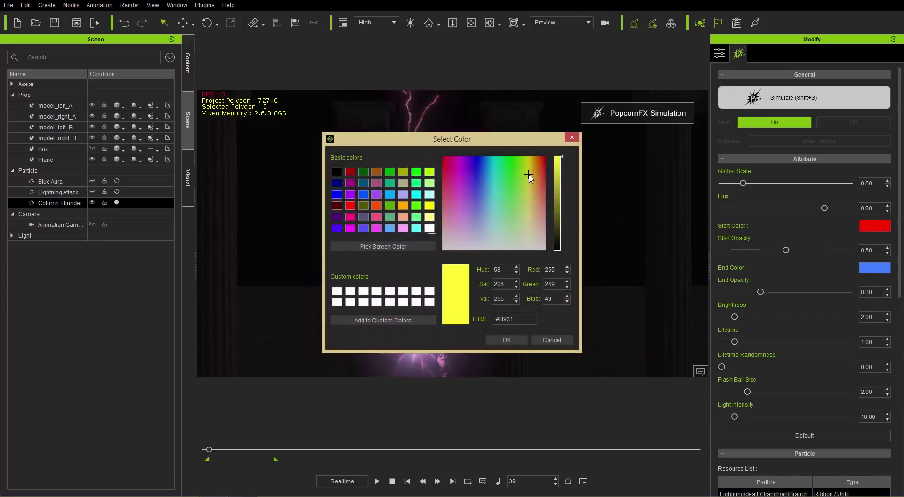
click(519, 341)
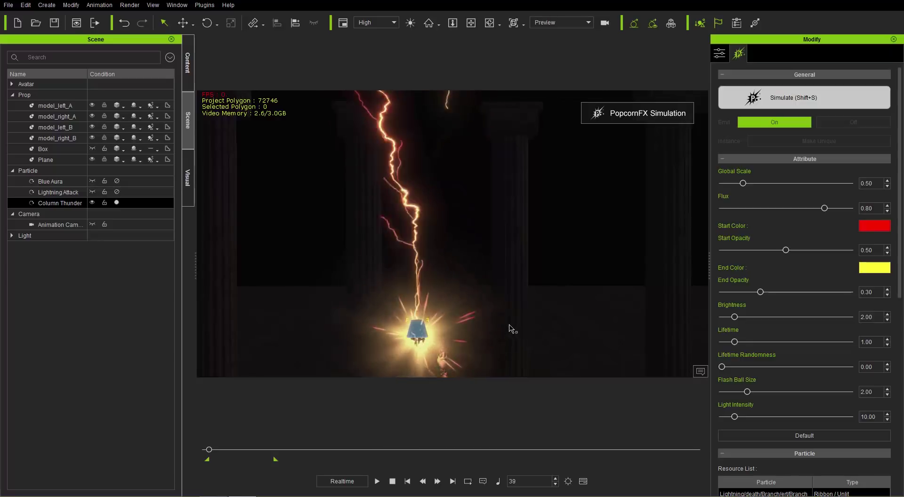
- Set Column Thunder's Start Color to white (#ffffff)
click(888, 229)
drag(514, 230, 559, 270)
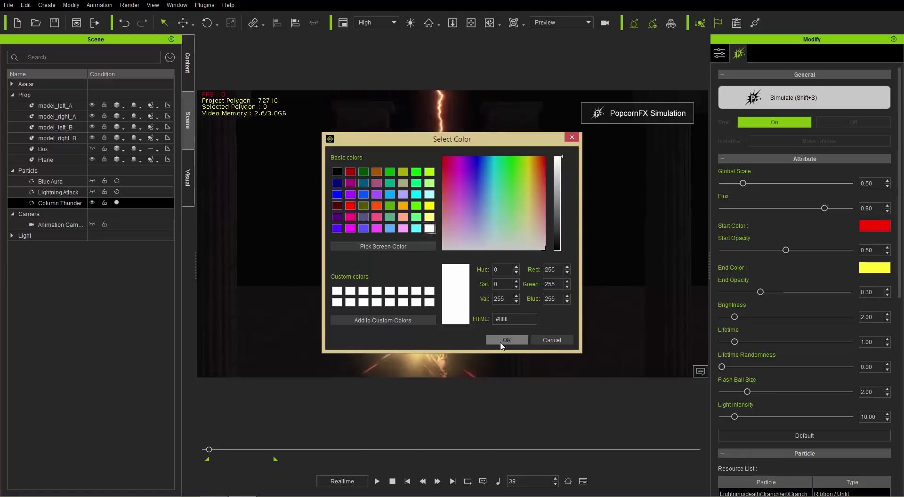
click(501, 344)
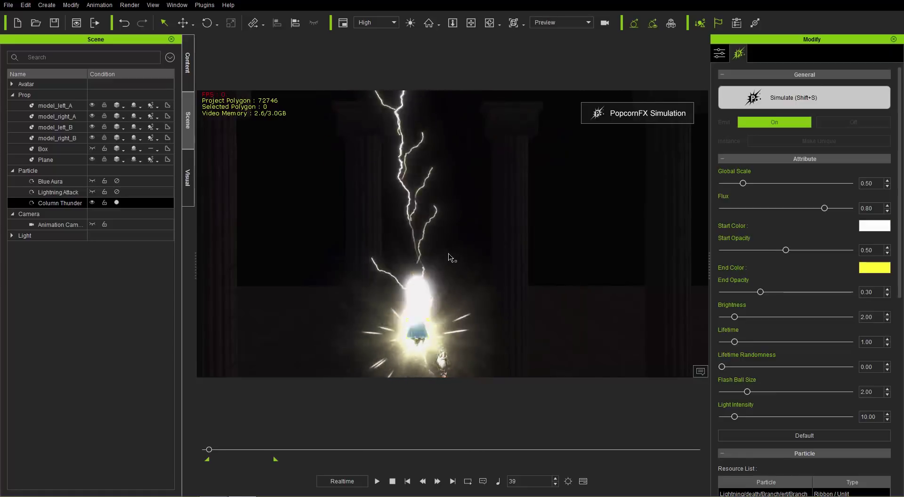
- Set Column Thunder's End Color to light blue, trying a cyan shade first
click(885, 269)
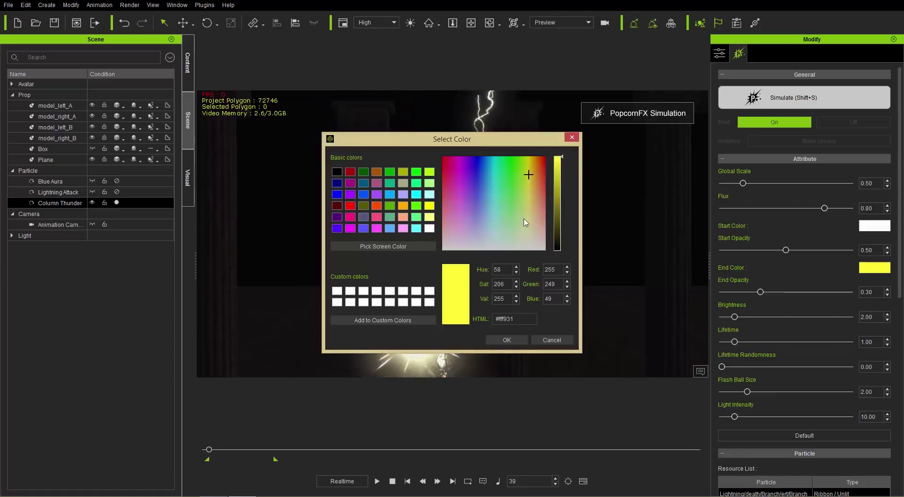
click(503, 197)
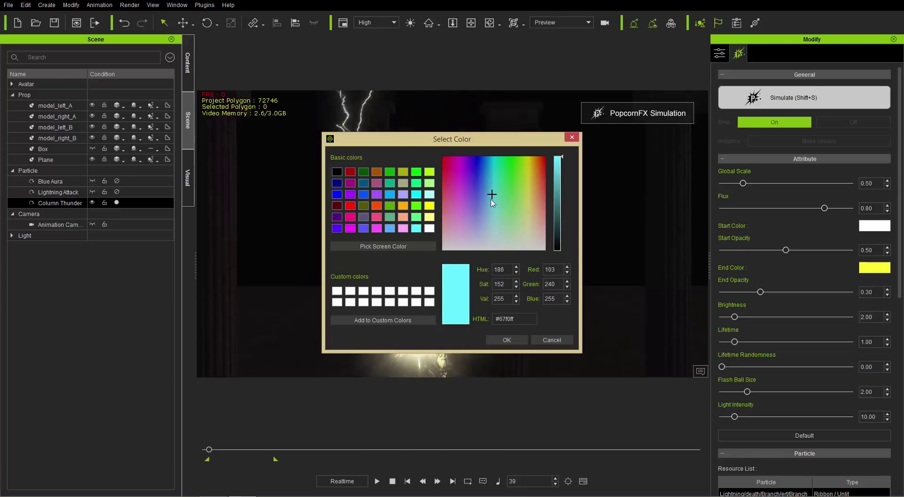
click(503, 340)
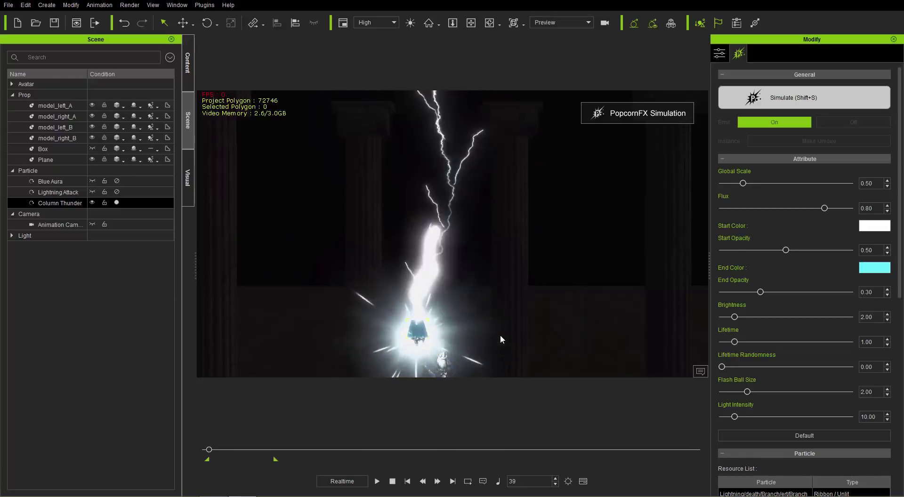
click(879, 268)
click(489, 191)
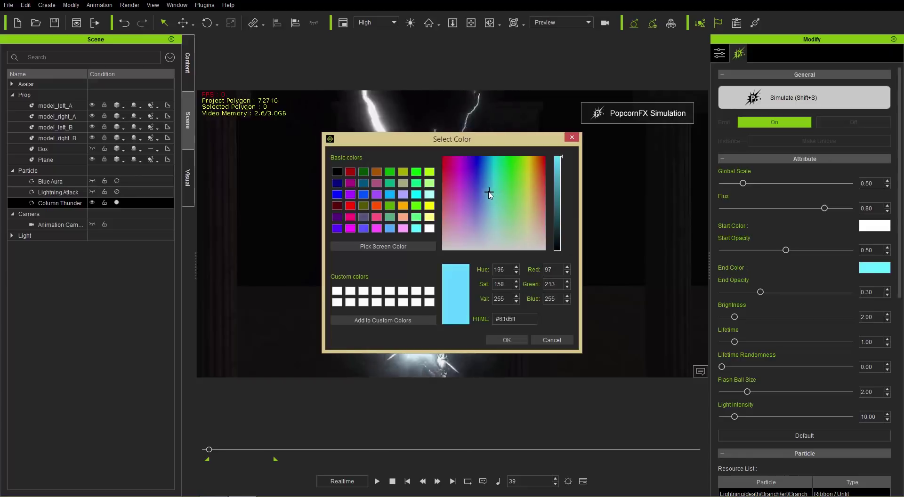
click(497, 344)
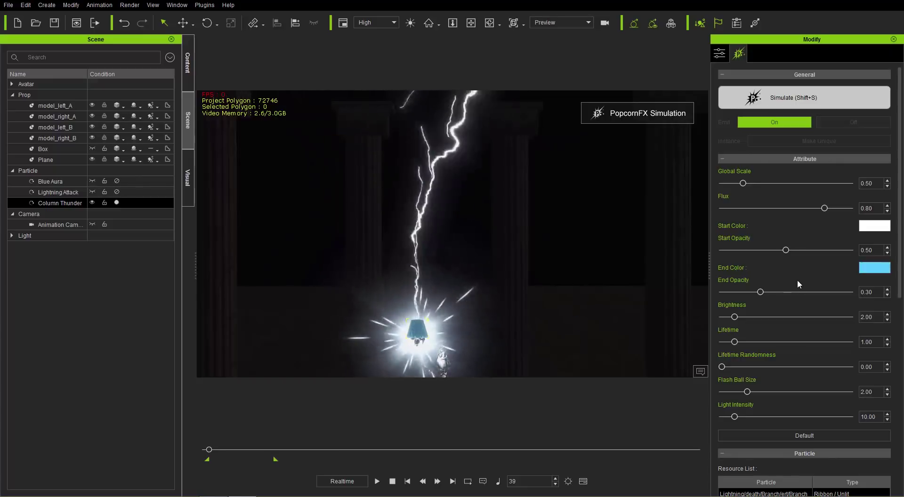
- Test Column Thunder's Start Opacity at 0 and set it to 0.42, with Brightness at 3.35
drag(785, 250, 709, 248)
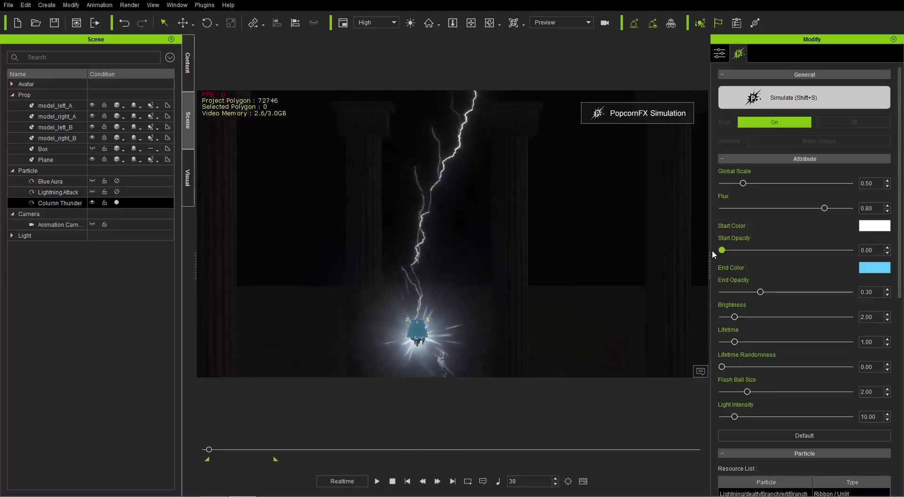
drag(722, 250, 775, 250)
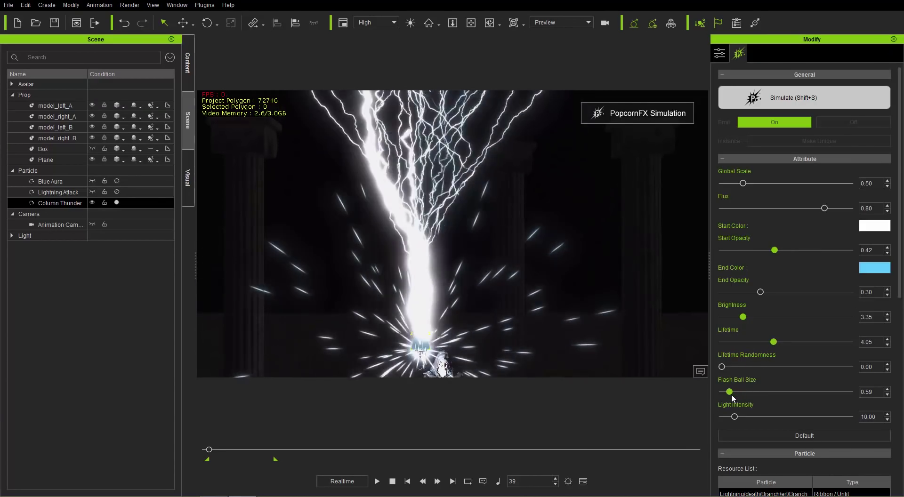
- Set Column Thunder's Flash Ball Size to 0.86, Lifetime to 2.57 and Light Intensity to 18.96
mouse_move(731, 394)
mouse_down()
mouse_move(723, 394)
mouse_move(792, 394)
mouse_move(736, 395)
mouse_up()
drag(773, 343, 757, 346)
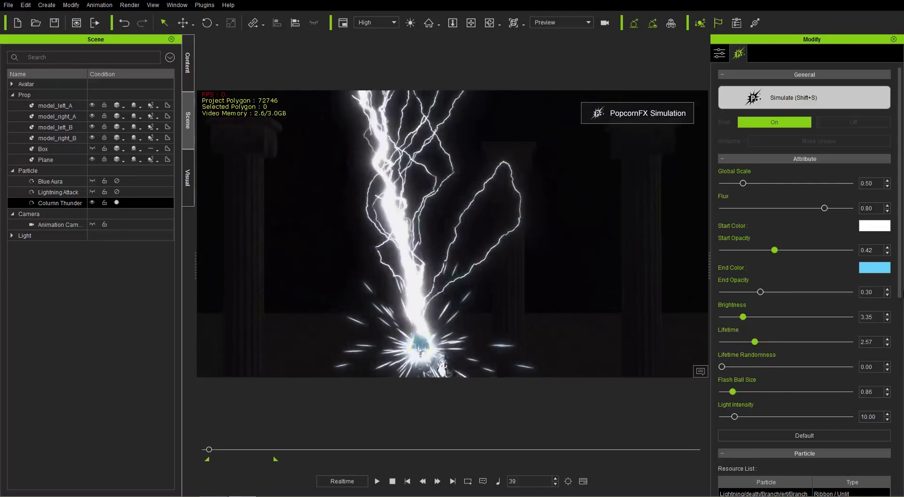
scroll(744, 375, down, 2)
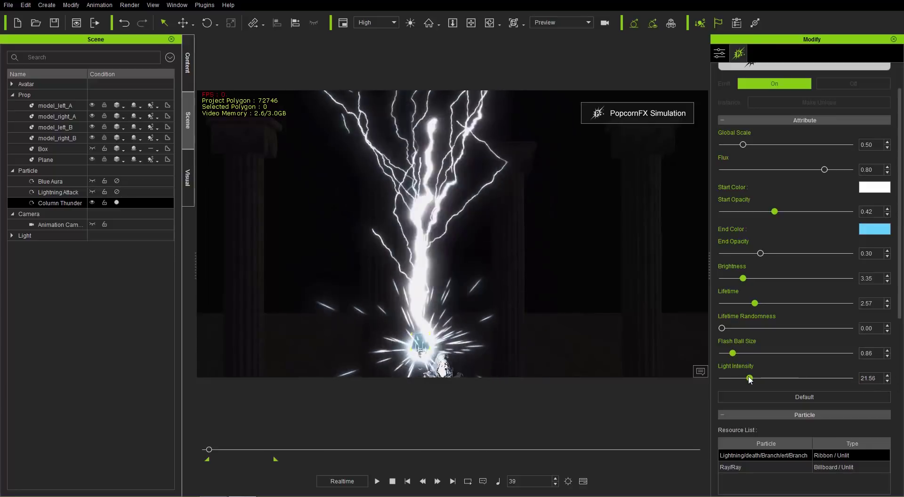
scroll(473, 213, down, 2)
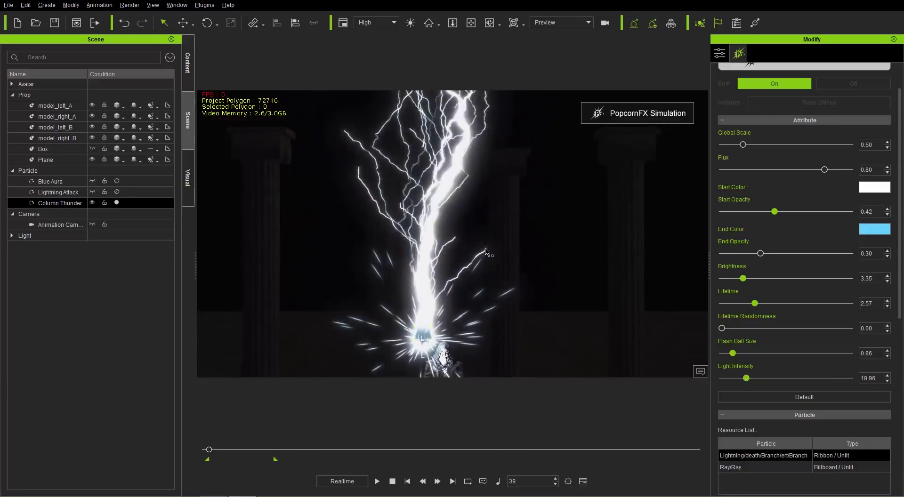
- Set the Glow/Self-Illumination Scale of Column Thunder's lightning branch particle to 50.01
right_drag(557, 255, 588, 260)
drag(901, 263, 895, 483)
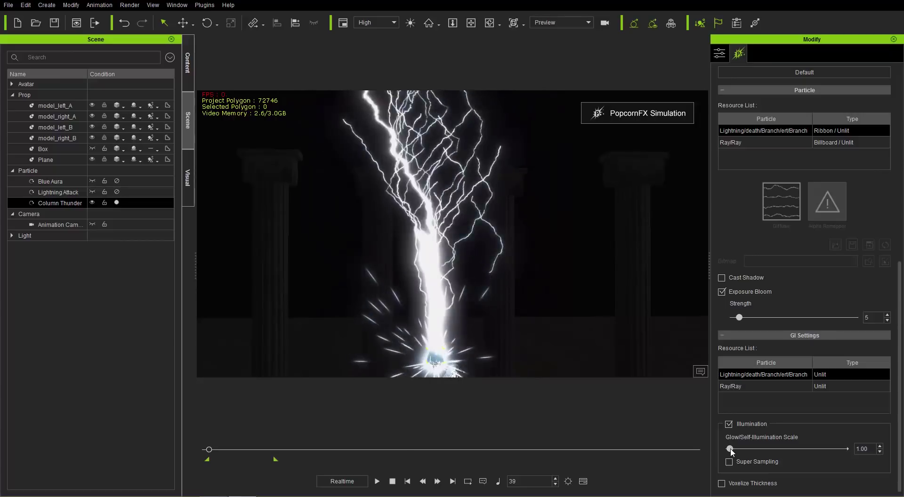
drag(752, 449, 787, 450)
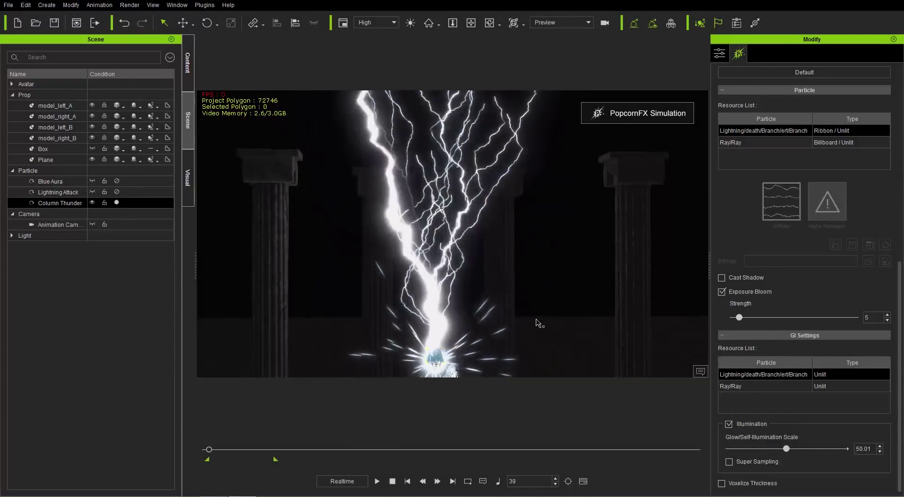
right_drag(566, 298, 498, 308)
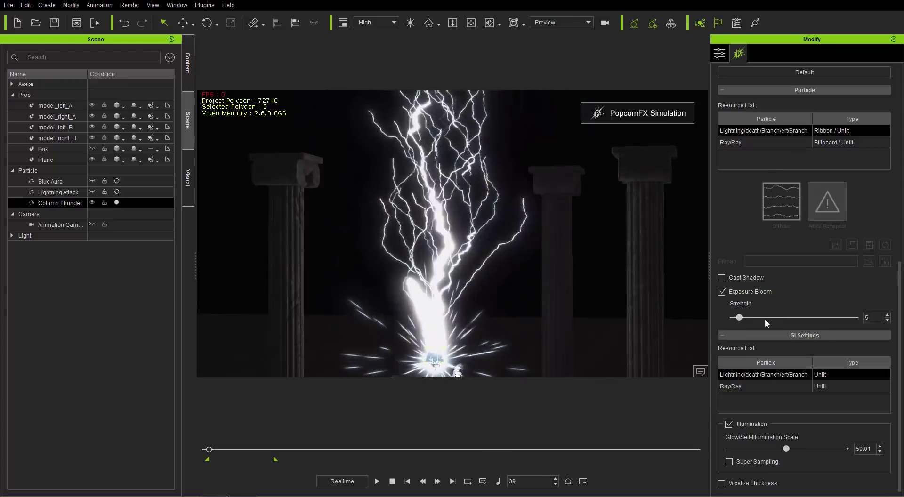
- Try the lightning branch particle's Exposure Bloom Strength at 49 and set it to 7
drag(739, 319, 763, 321)
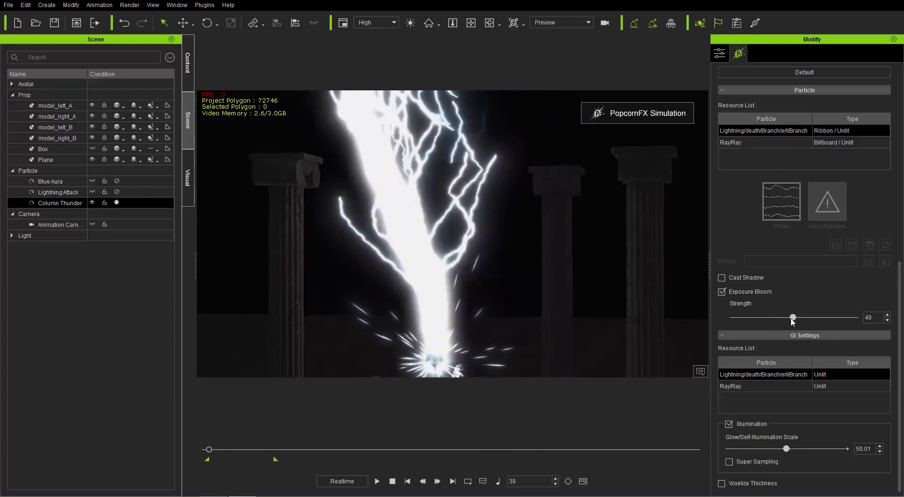
drag(793, 321, 742, 322)
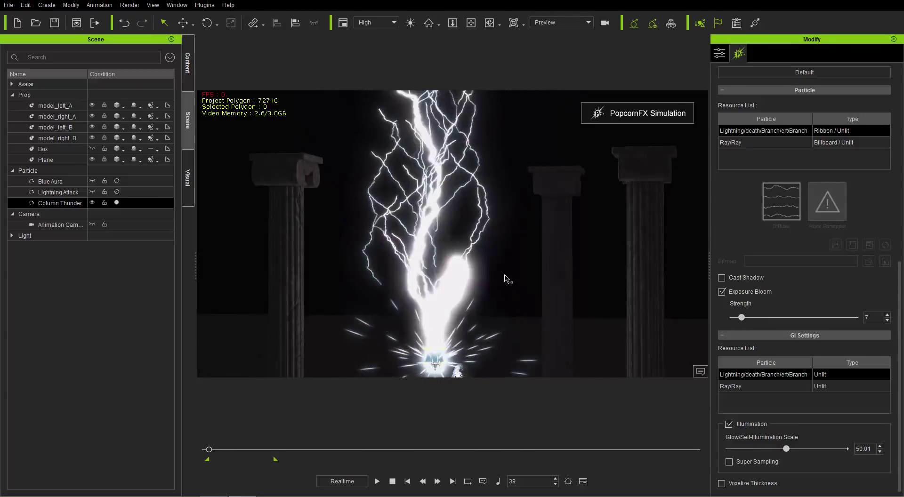
scroll(901, 325, up, 1)
scroll(901, 325, up, 10)
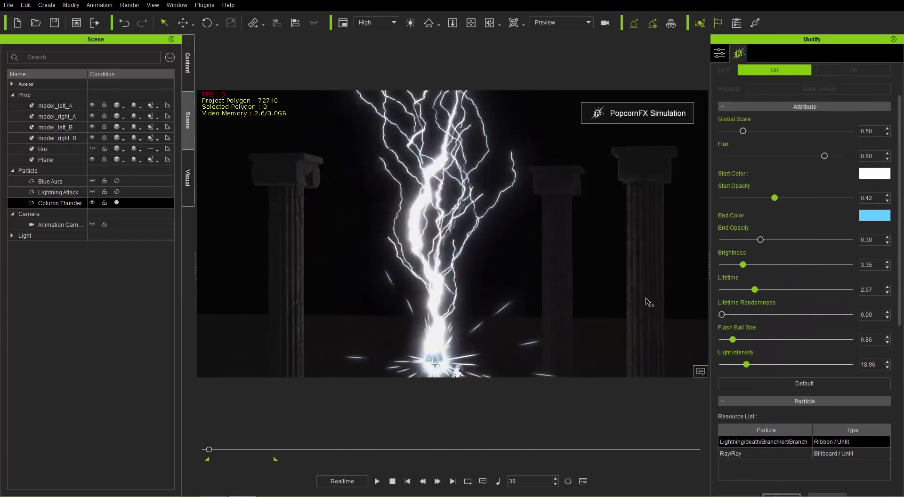
right_drag(616, 288, 556, 277)
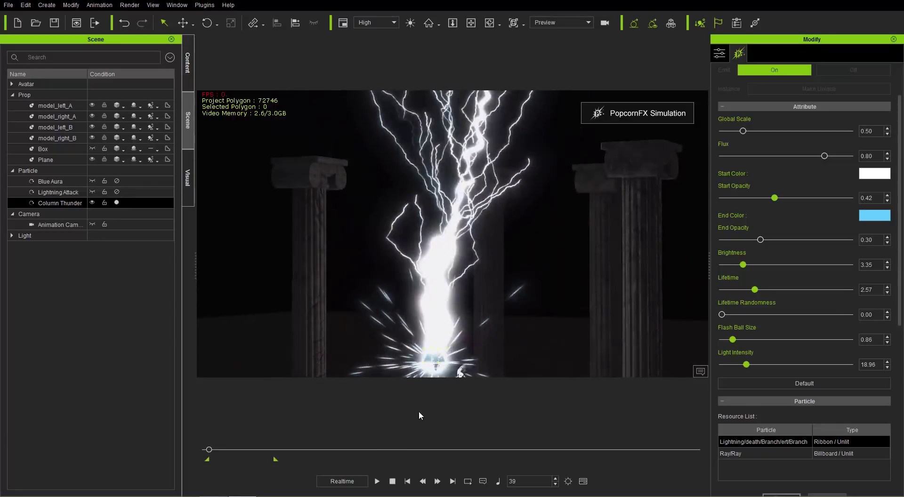
- Stop the simulation and set Column Thunder's emission off at frame 39 and on at frame 219
click(393, 481)
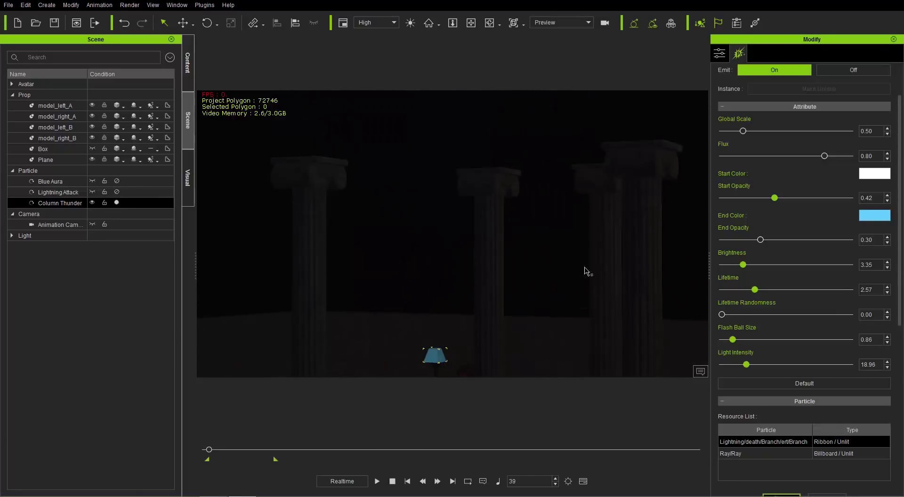
scroll(852, 128, up, 2)
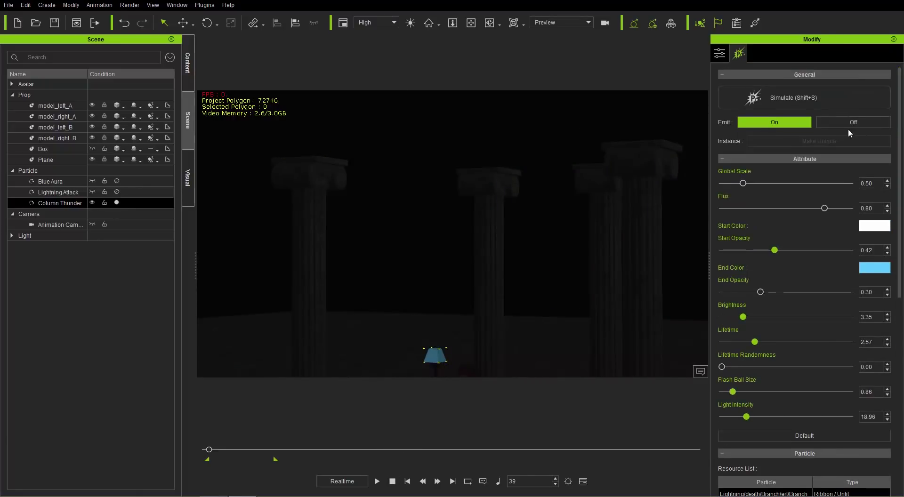
click(844, 125)
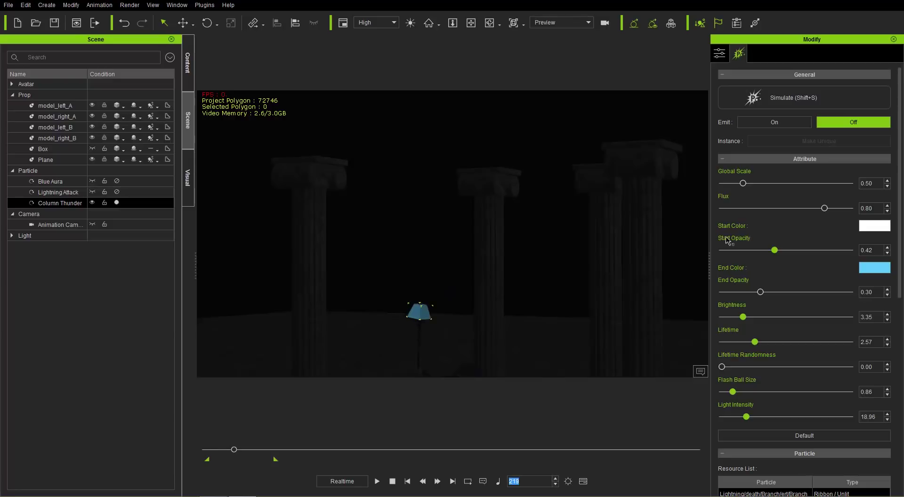
click(794, 122)
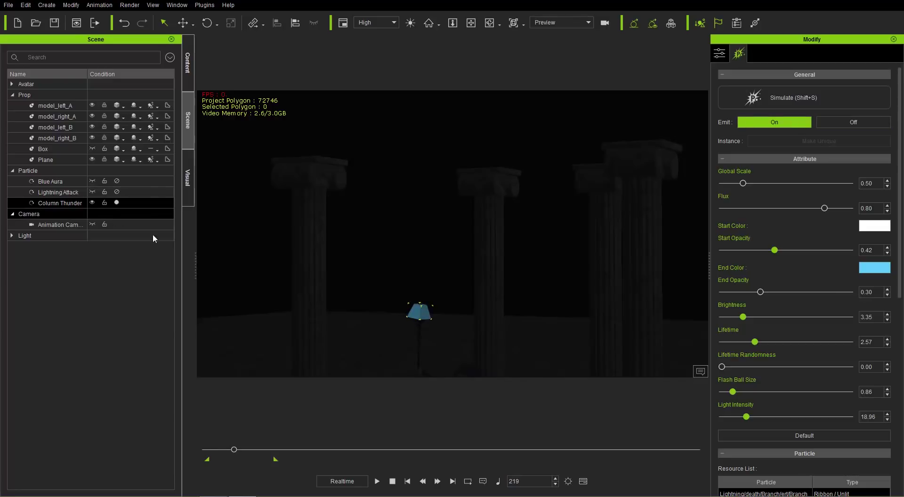
- Activate the Lightning Attack and Blue Aura particles and hide Column Thunder's emitter at frame 39
click(120, 191)
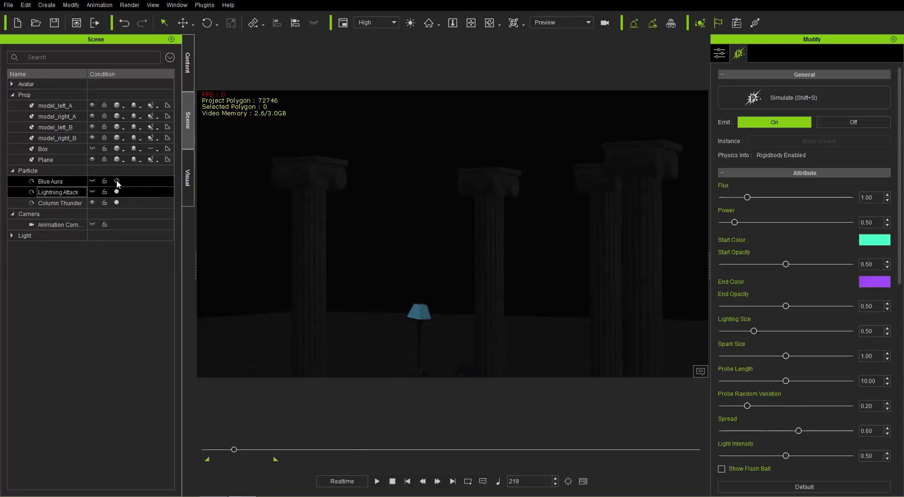
click(117, 181)
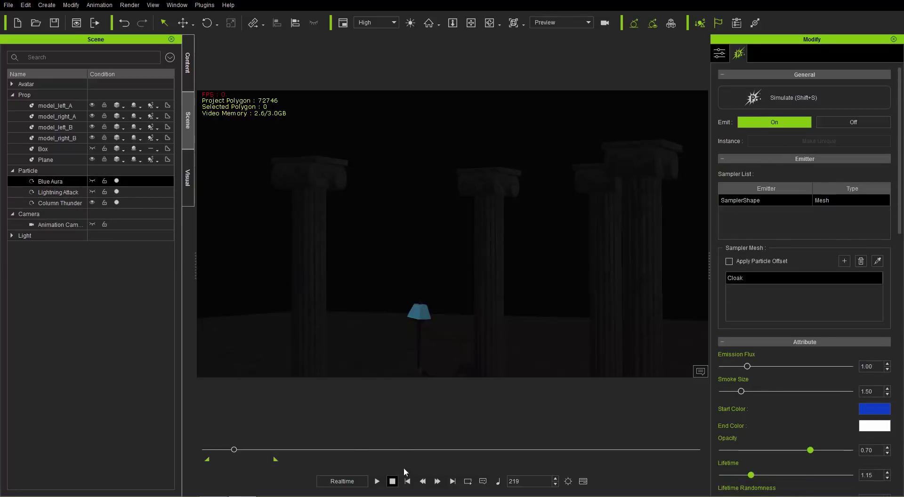
middle_drag(514, 273, 493, 255)
ctrl+click(93, 203)
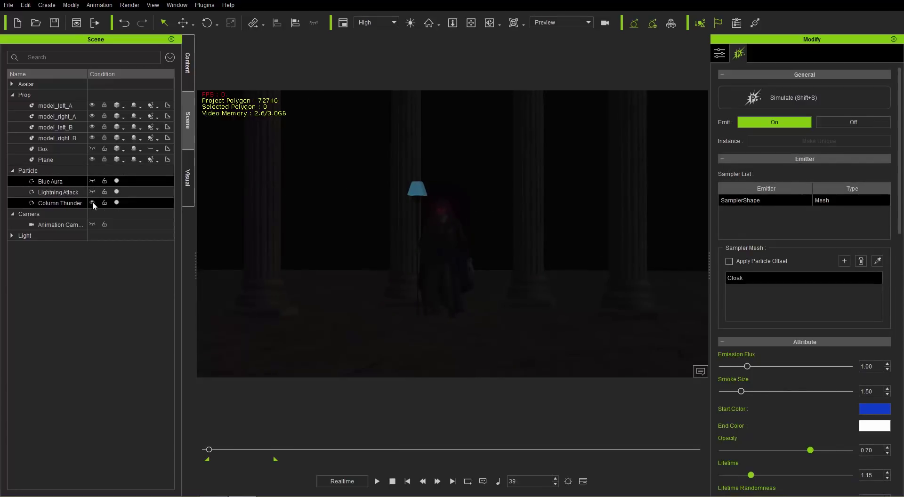
click(93, 205)
- Play and scrub the animation to examine the aura, lightning attack and thunder column together
middle_drag(408, 196, 399, 415)
click(378, 482)
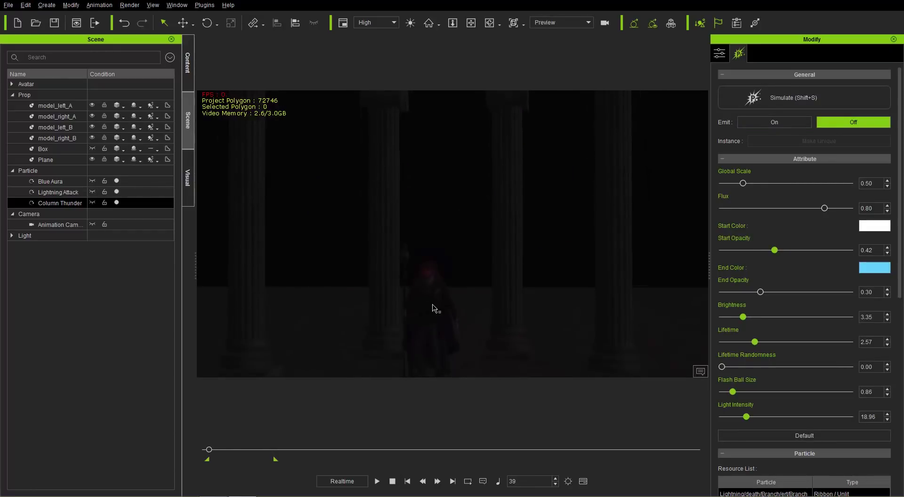
middle_drag(432, 308, 467, 282)
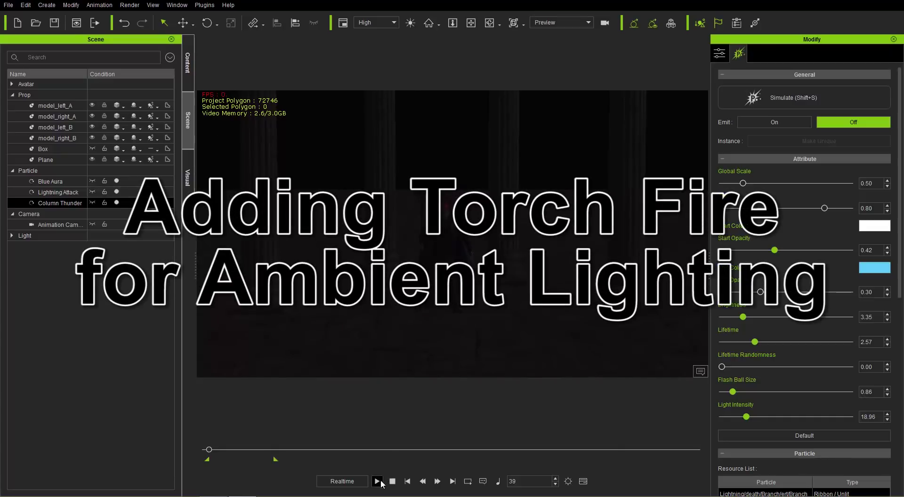
drag(216, 451, 238, 452)
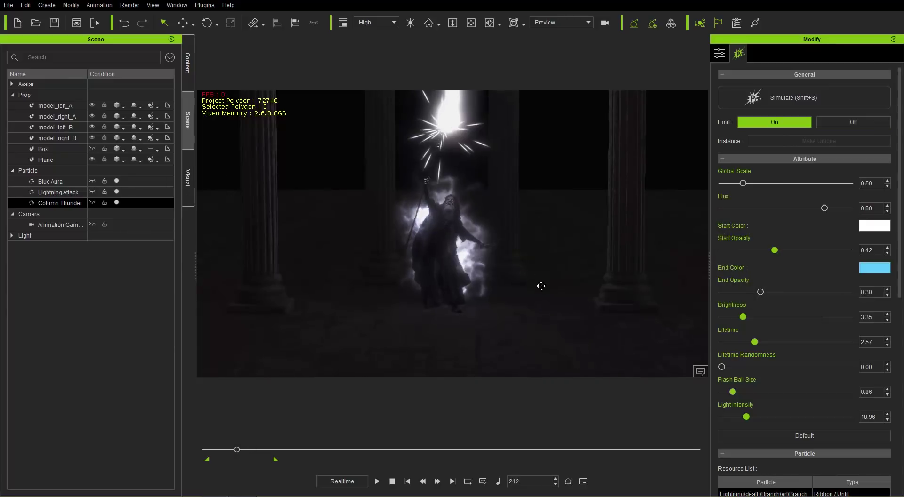
drag(530, 264, 514, 116)
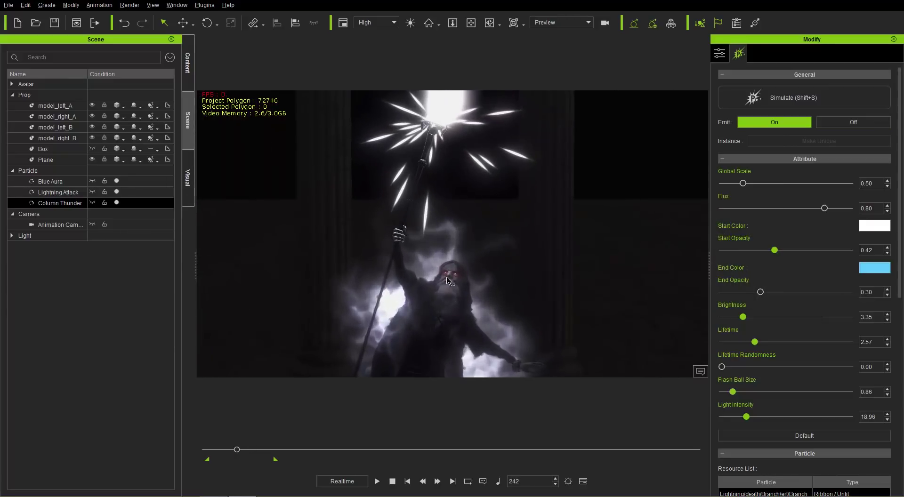
drag(237, 449, 231, 450)
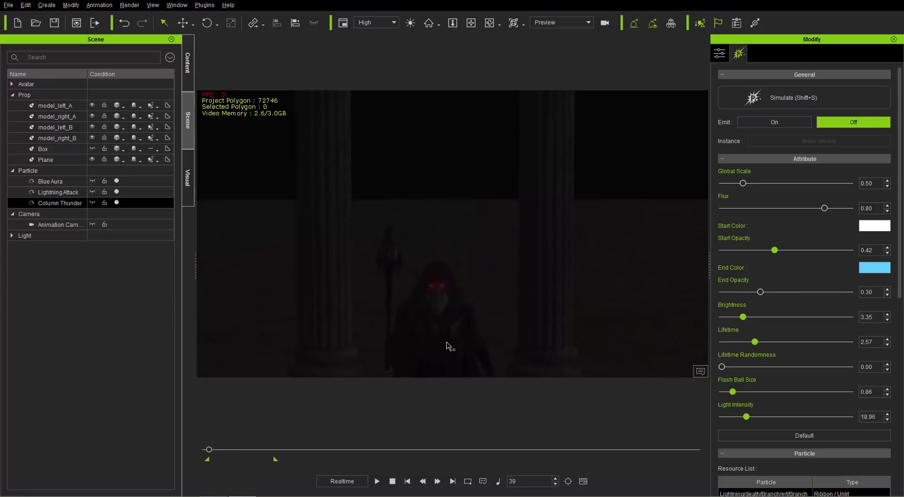
- Add Torch Fire from the PopcornFX weapons and explosives library to the floor beside the wizard and run a test simulation
drag(476, 330, 487, 290)
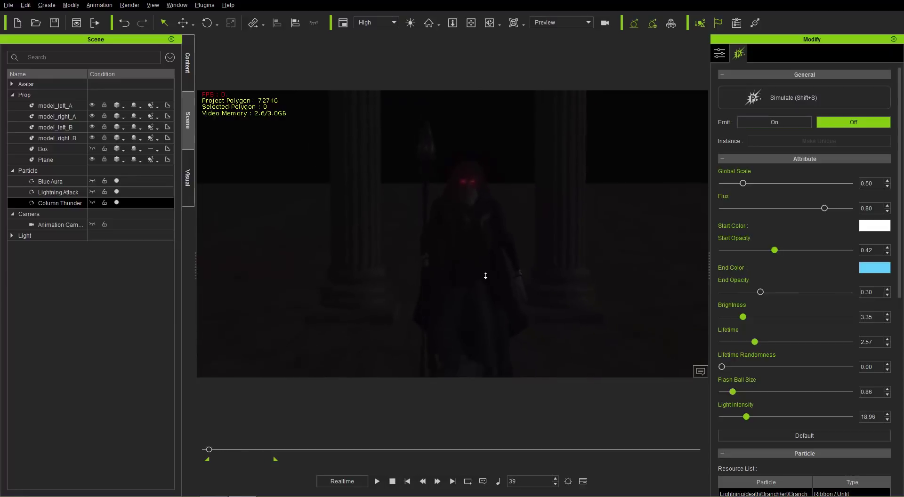
click(187, 65)
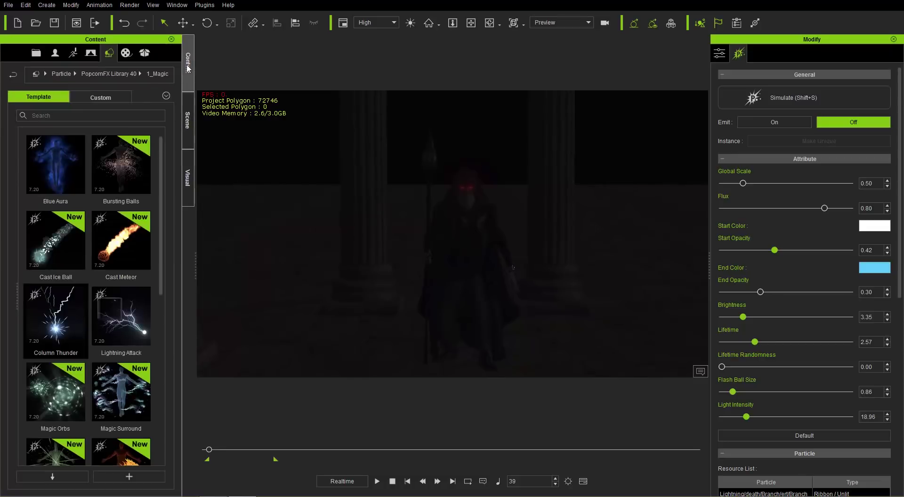
click(108, 75)
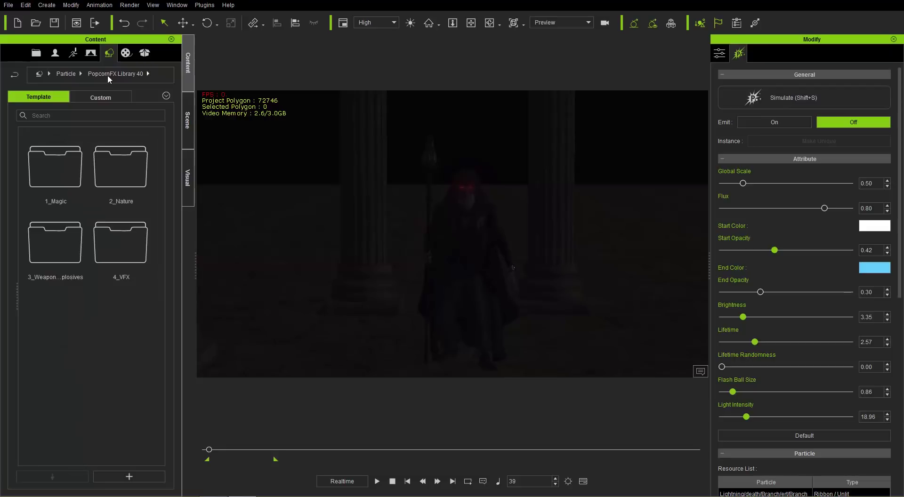
double_click(61, 244)
scroll(163, 268, down, 1)
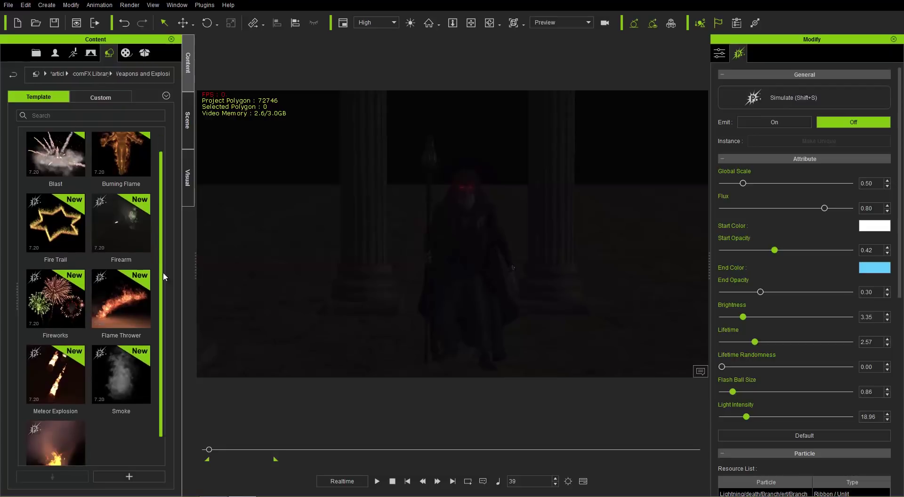
scroll(163, 269, down, 1)
drag(59, 422, 368, 342)
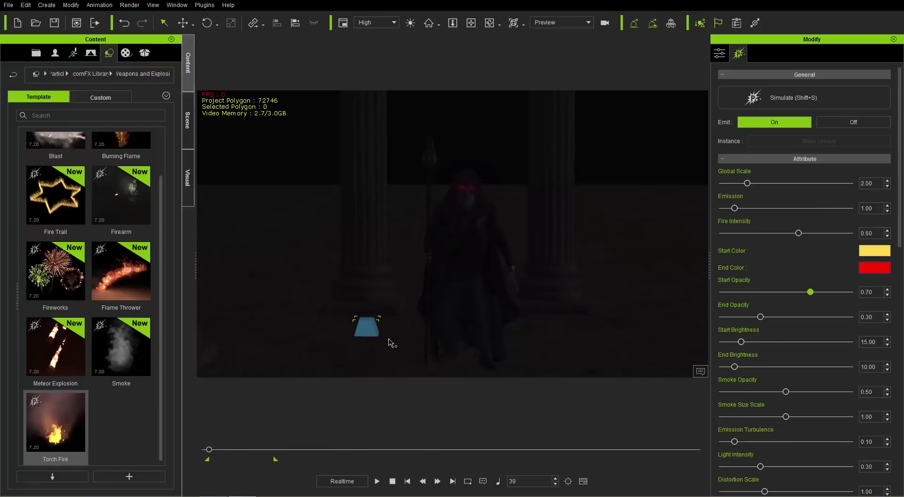
right_drag(425, 266, 425, 287)
right_drag(400, 351, 391, 318)
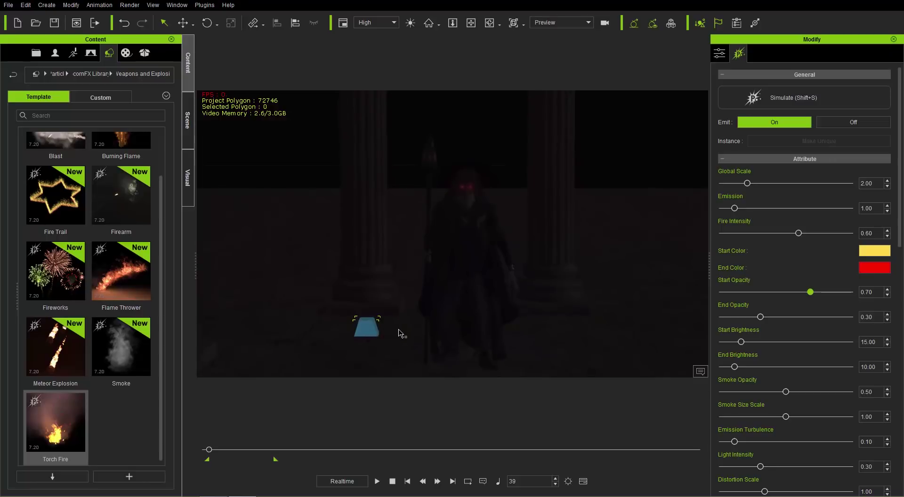
key(shift+s)
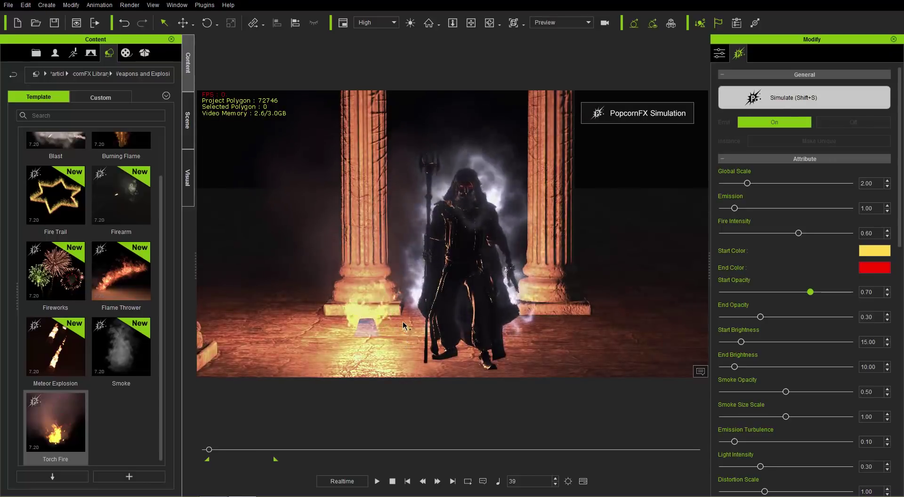
click(392, 482)
- Deactivate Column Thunder, Lightning Attack and Blue Aura, leaving Torch Fire active and selected
click(188, 120)
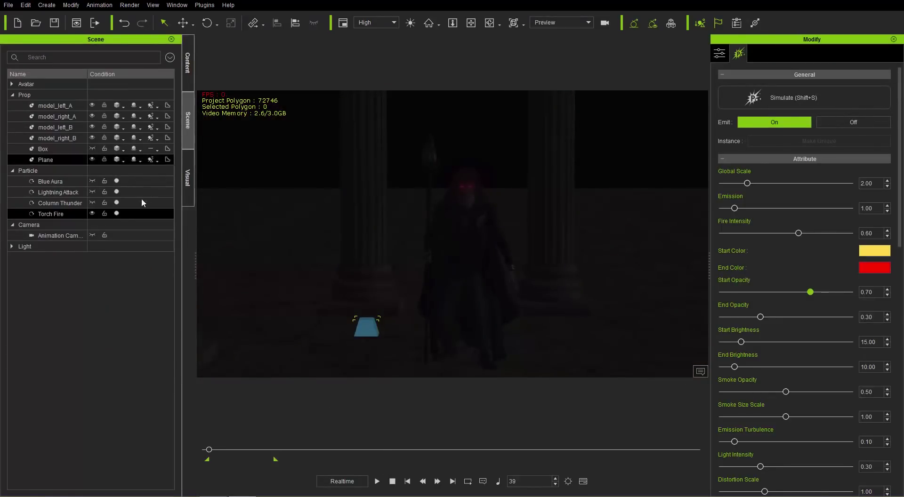
click(117, 203)
click(117, 192)
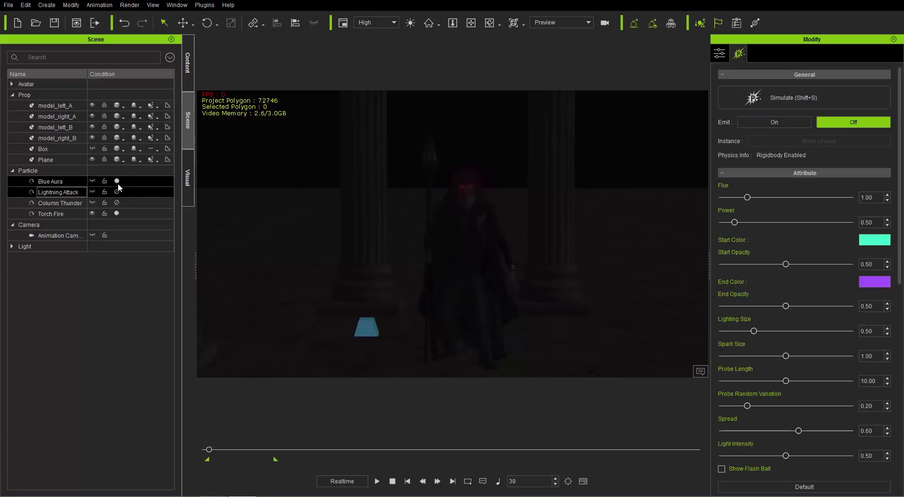
click(116, 182)
click(76, 211)
- Simulate Torch Fire alone and examine its light on the wizard and columns from several angles
key(shift+s)
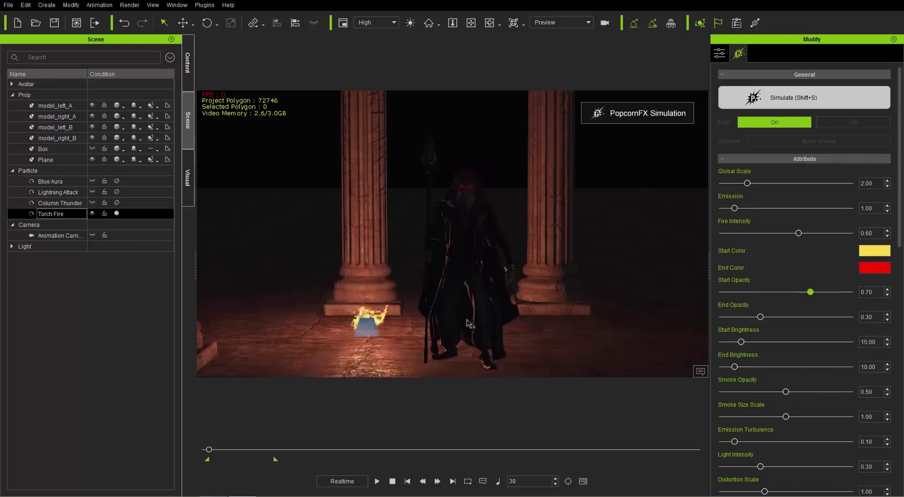
scroll(448, 254, up, 5)
right_drag(448, 254, 346, 325)
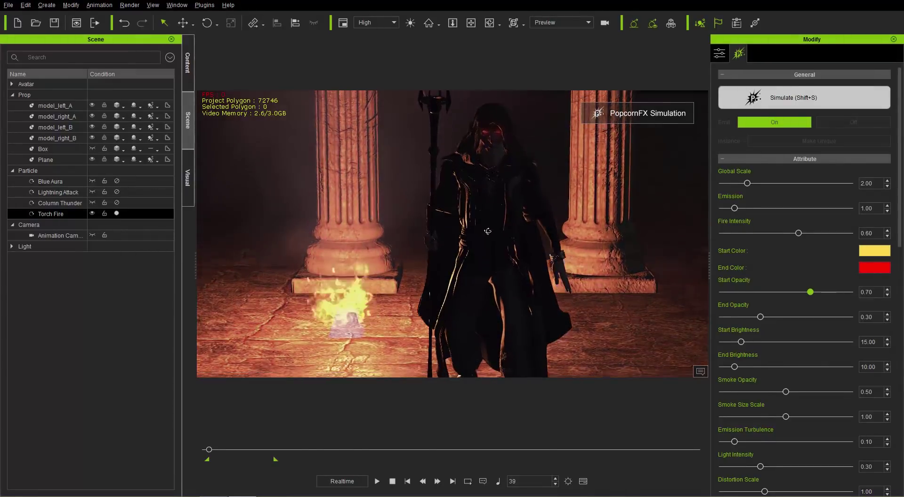
right_drag(487, 215, 485, 231)
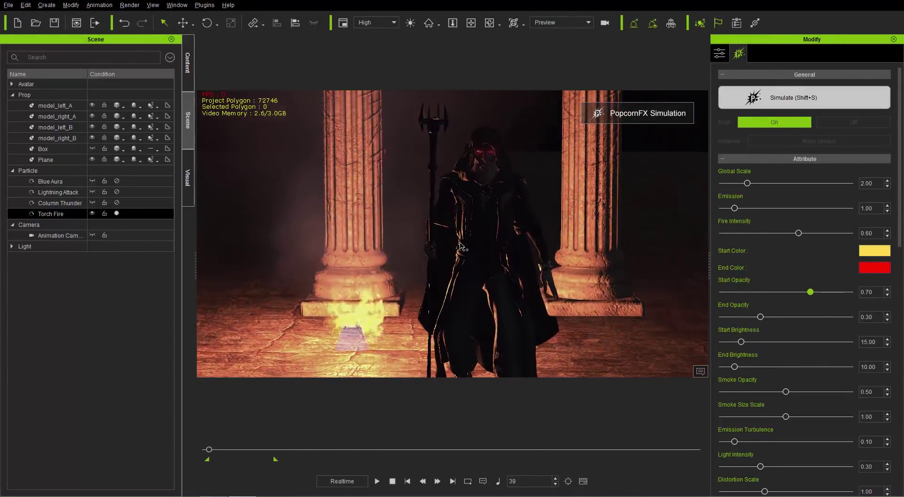
key(shift+s)
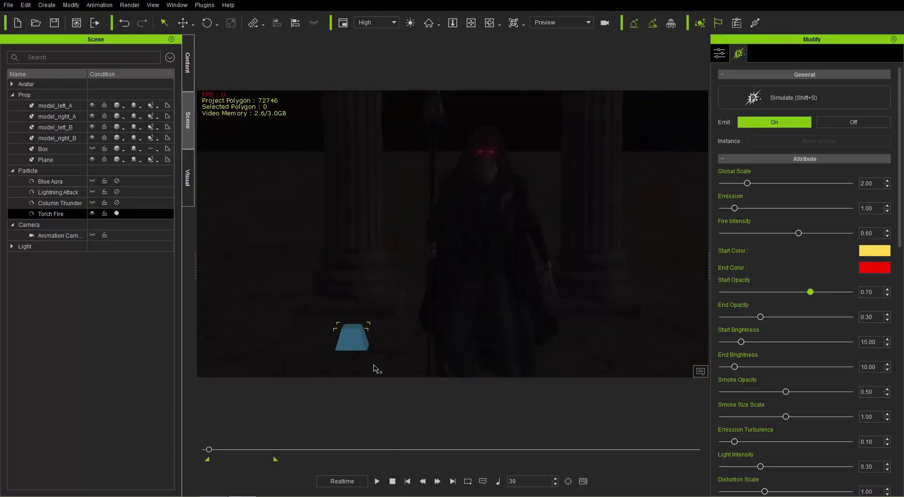
- Move Torch Fire slightly forward on the floor, away from the column, and simulate its lighting
right_drag(410, 305, 428, 316)
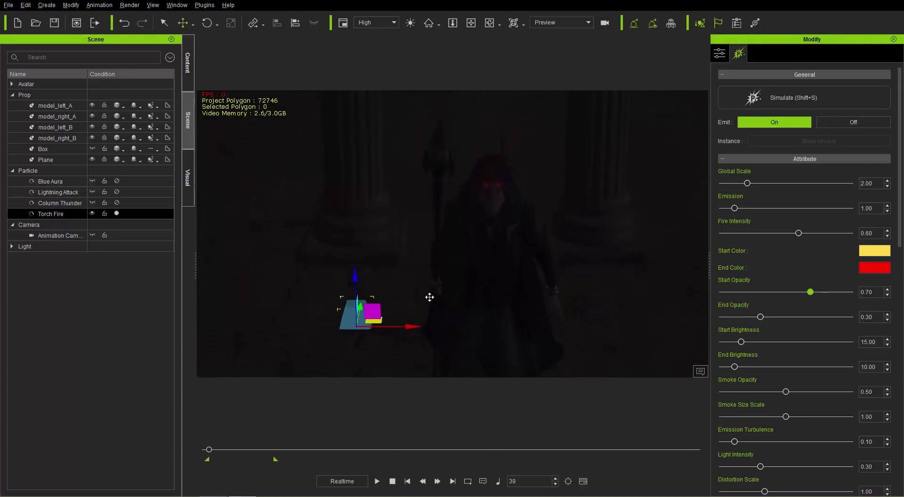
drag(388, 305, 377, 325)
key(shift+s)
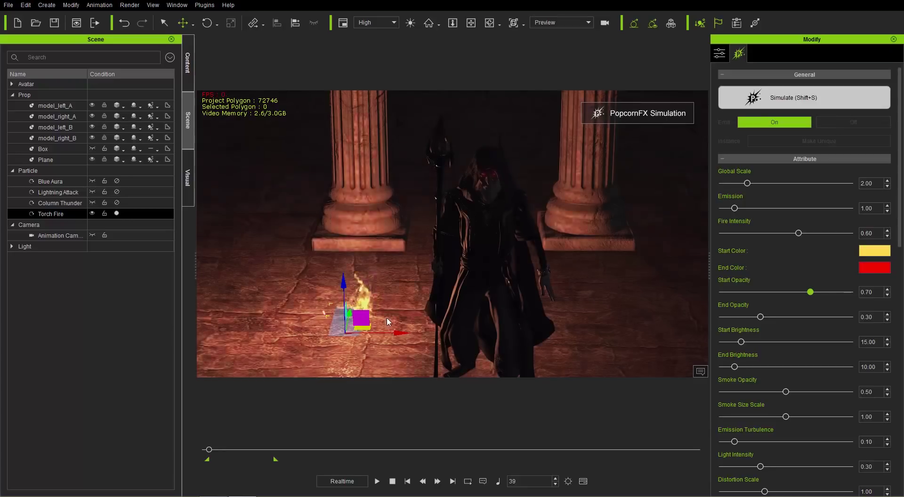
right_drag(458, 217, 471, 251)
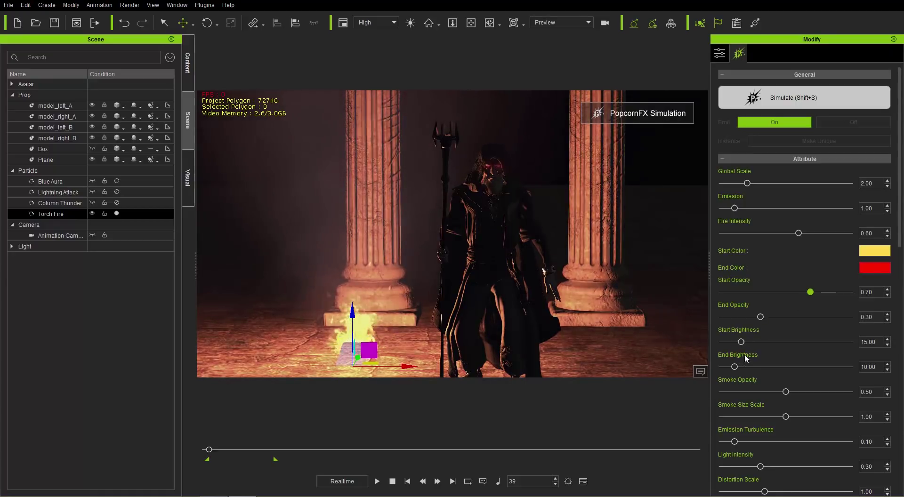
- Set Torch Fire's Start Brightness to 20.45, Emission to 1.60 and Fire Intensity to 0.69 during the simulation
mouse_move(744, 343)
mouse_down()
mouse_move(856, 341)
mouse_move(738, 349)
mouse_move(752, 346)
mouse_up()
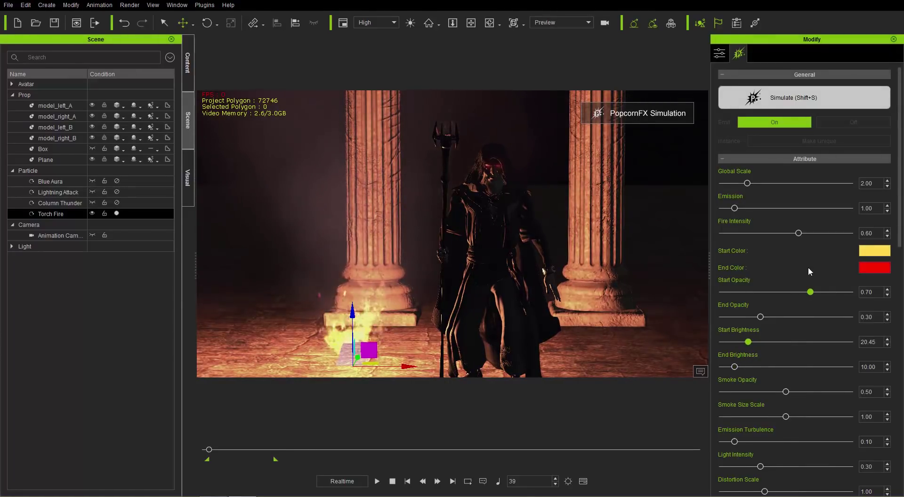
drag(738, 209, 851, 208)
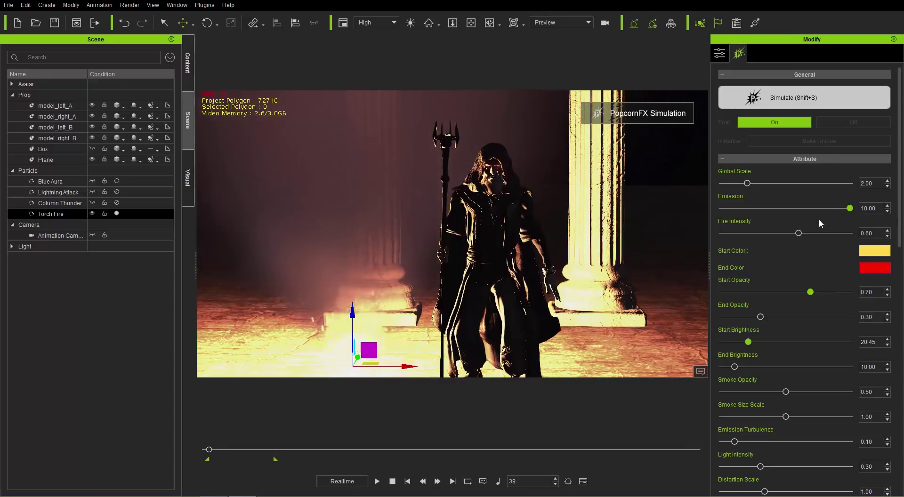
drag(739, 211, 743, 213)
drag(799, 233, 876, 240)
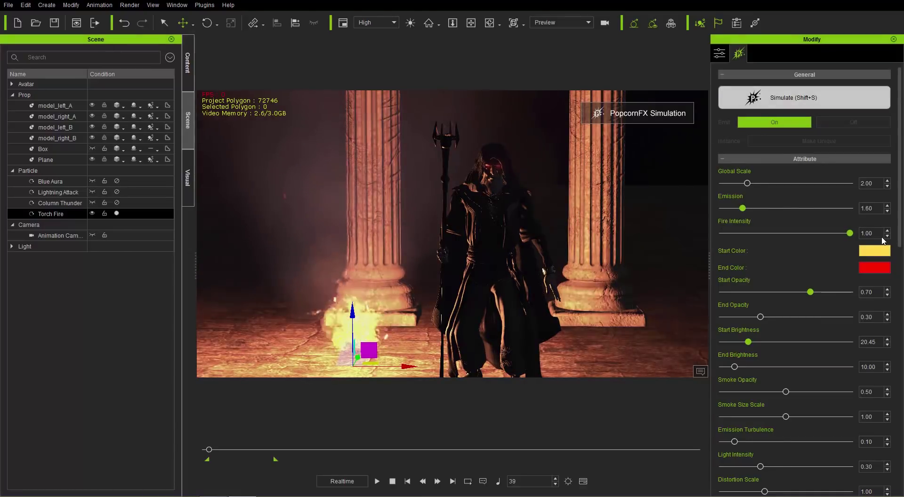
drag(735, 233, 810, 238)
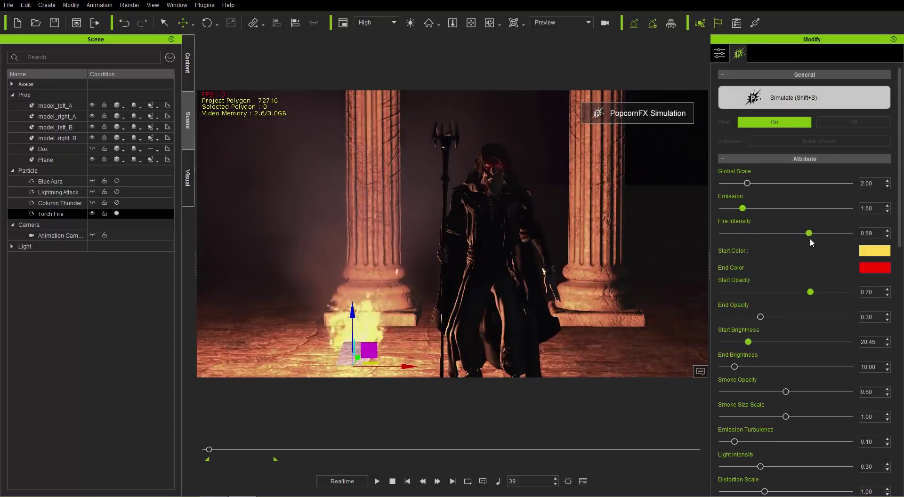
- Enlarge Torch Fire to a Global Scale of 3.68 and inspect the flames from another angle
mouse_move(901, 221)
mouse_down()
mouse_move(901, 283)
mouse_move(901, 230)
mouse_up()
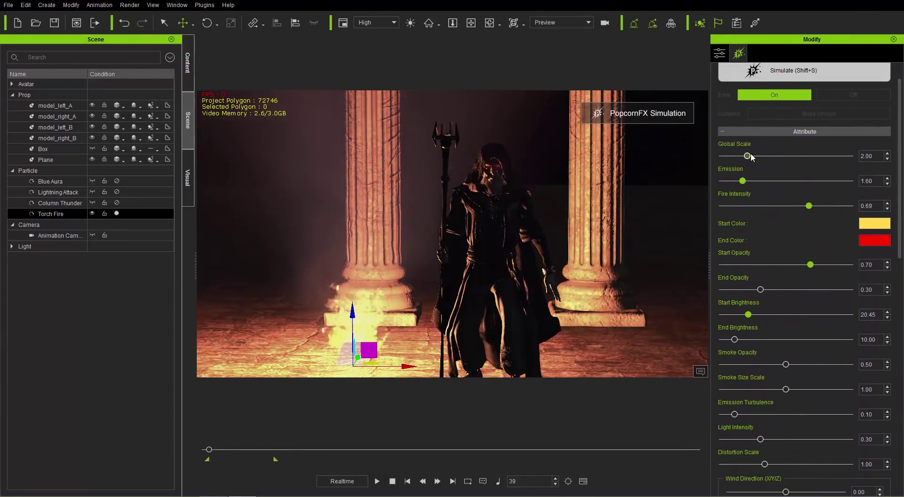
drag(764, 158, 772, 159)
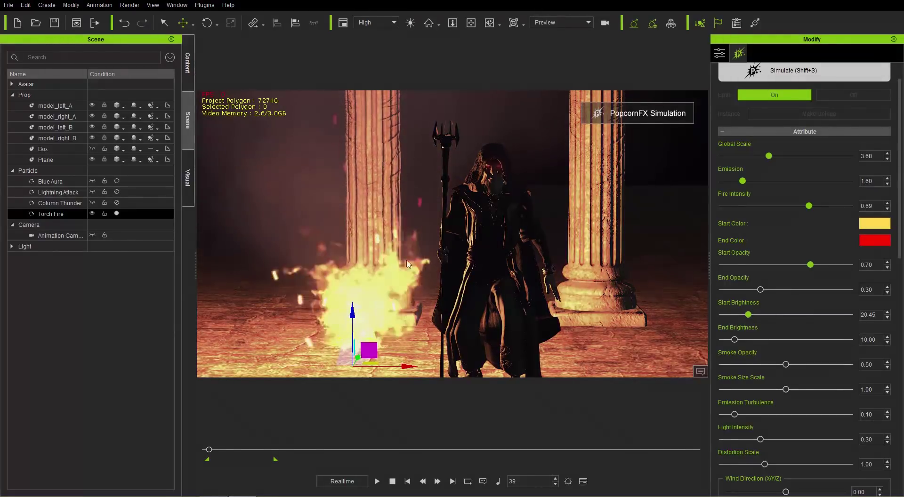
right_drag(417, 292, 487, 290)
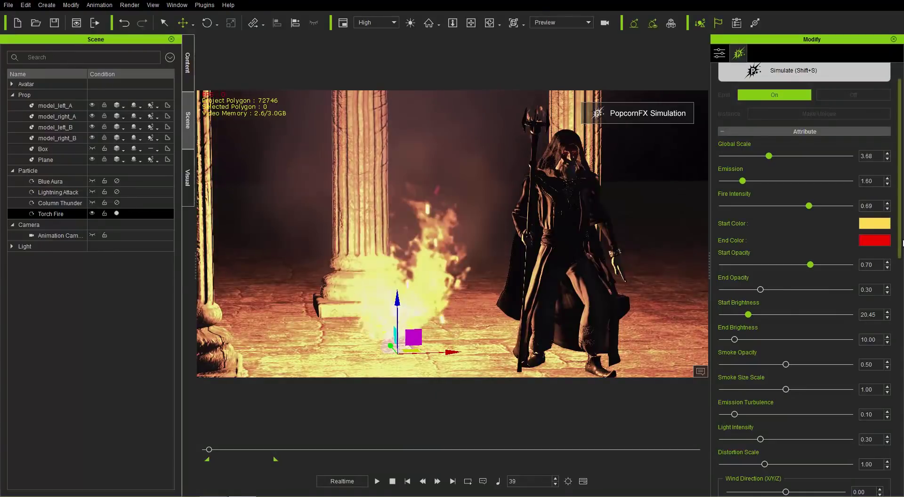
- Try Exposure Bloom on Torch Fire's Smoke particles, and turn it back off
scroll(891, 260, down, 1)
scroll(804, 283, down, 10)
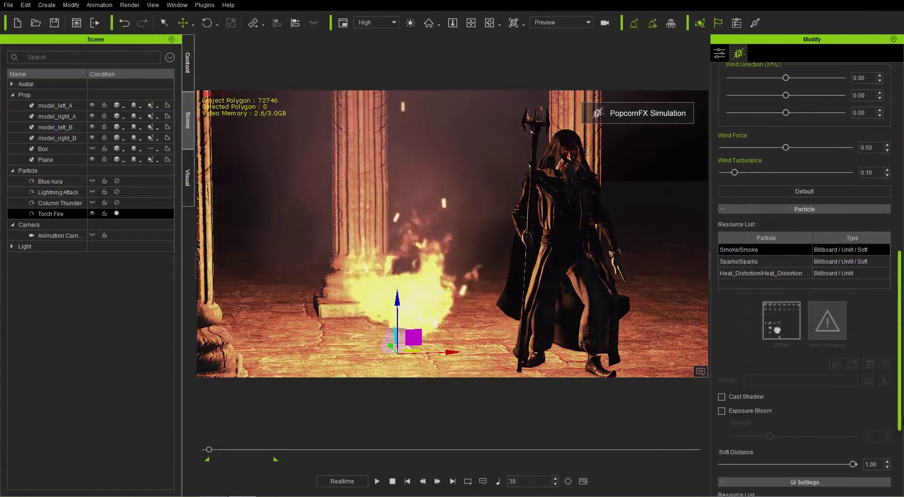
scroll(804, 283, down, 3)
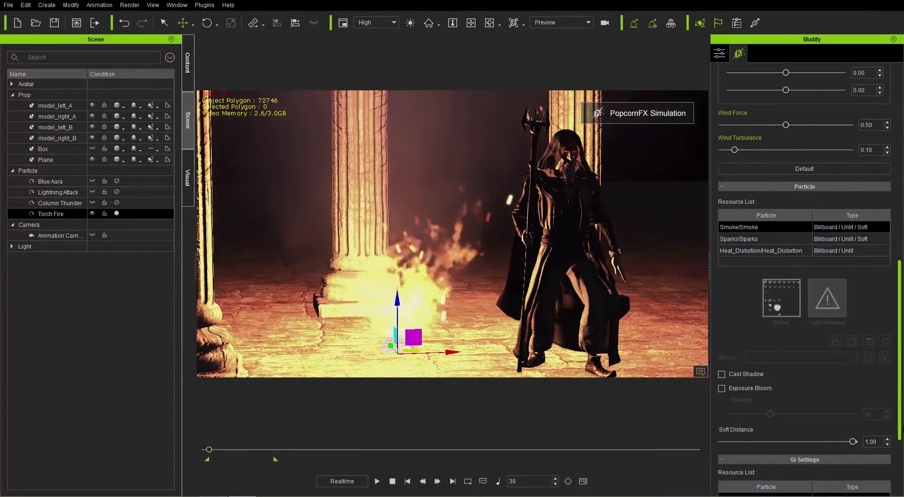
scroll(834, 397, down, 2)
click(745, 289)
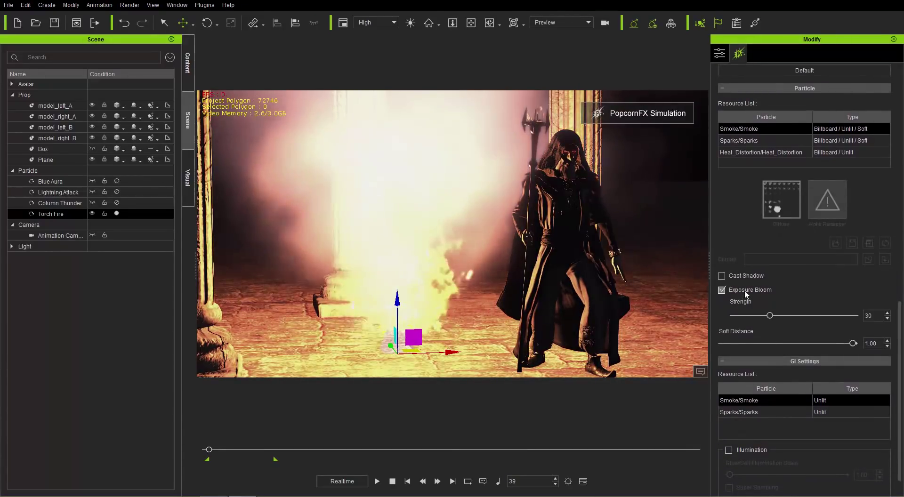
click(745, 289)
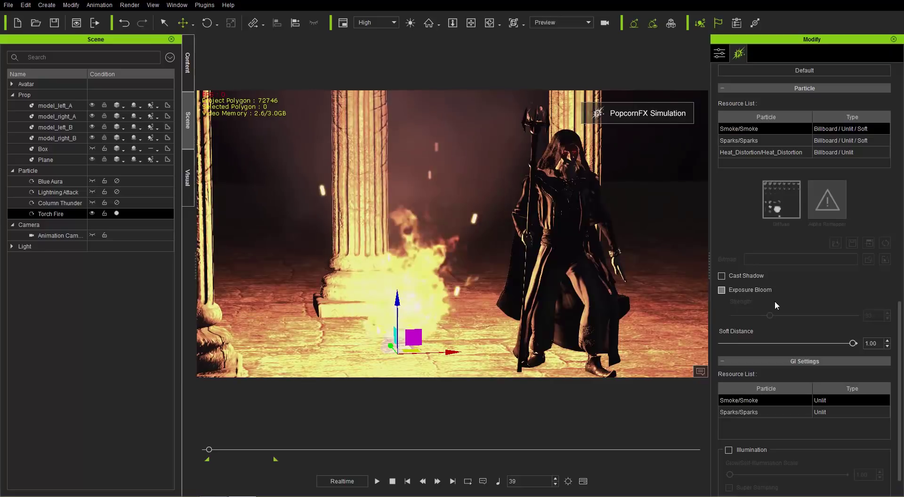
- Raise the Glow/Self-Illumination Scale of Torch Fire's Sparks particles in the GI settings, trying 10.51 before reducing it
scroll(795, 408, down, 1)
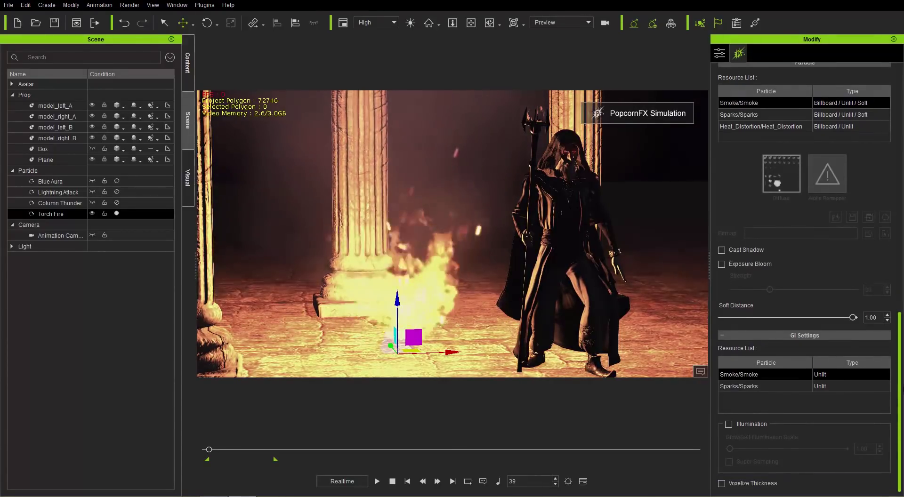
click(748, 387)
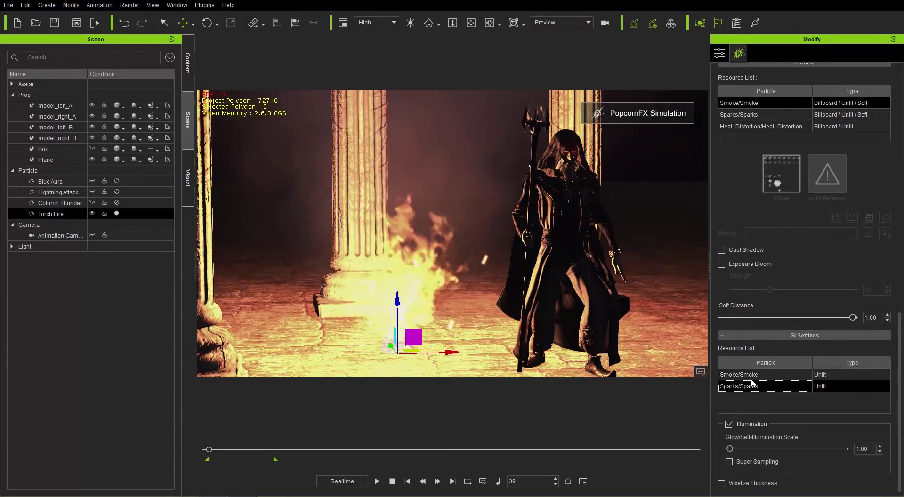
mouse_move(730, 449)
mouse_down()
mouse_move(795, 449)
mouse_move(722, 451)
mouse_move(743, 452)
mouse_up()
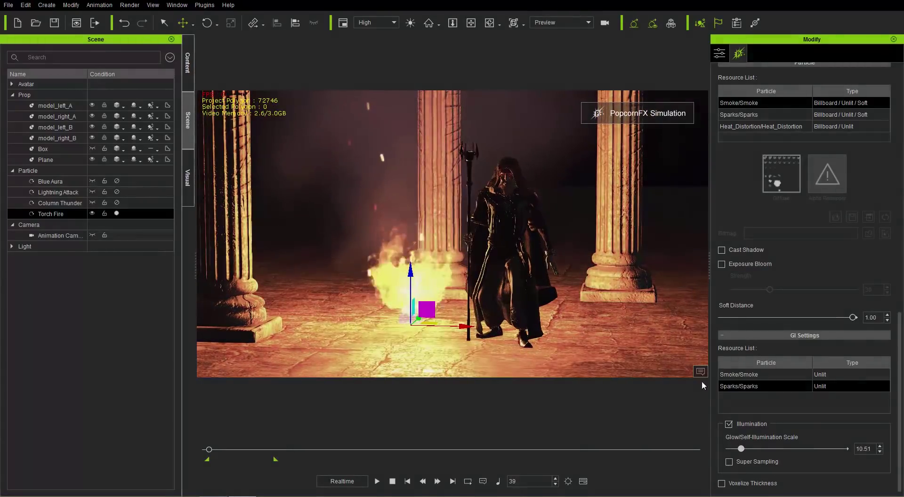
drag(741, 449, 737, 449)
click(748, 375)
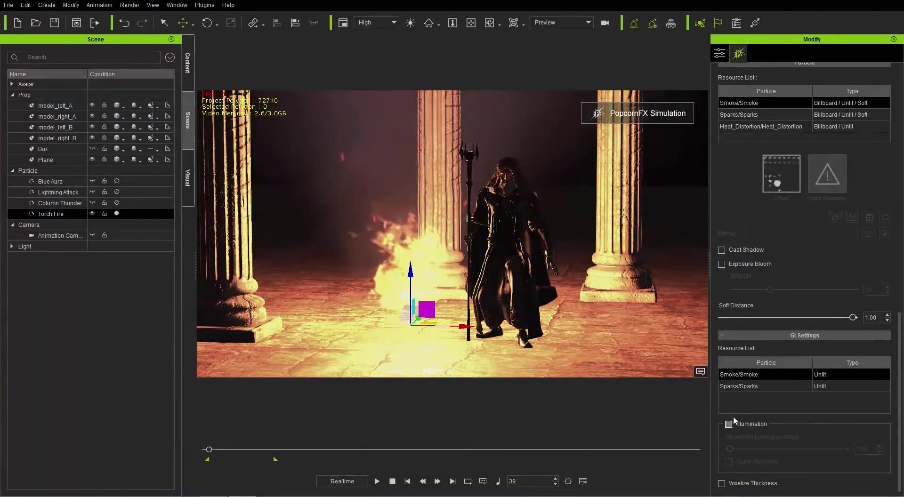
key(Down)
right_drag(496, 184, 517, 203)
drag(736, 449, 734, 449)
- Set Torch Fire's Global Scale to 2.30 and stop the simulation
drag(902, 430, 749, 169)
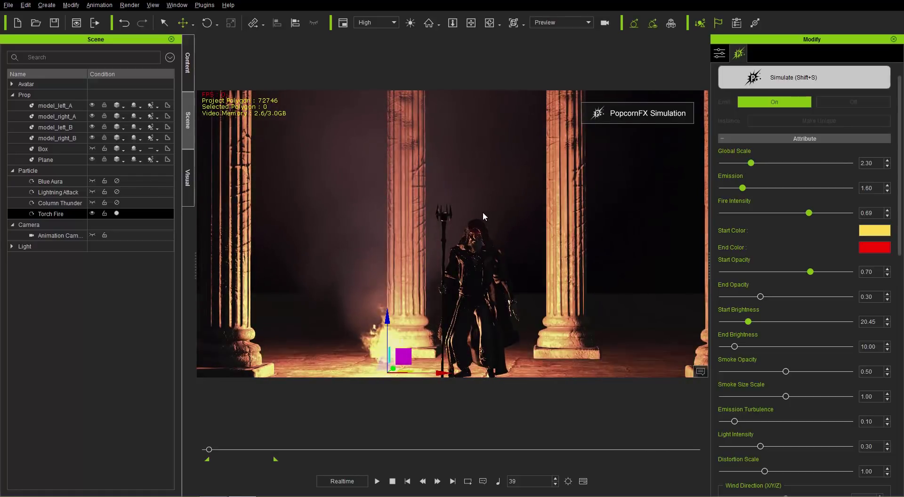
click(392, 482)
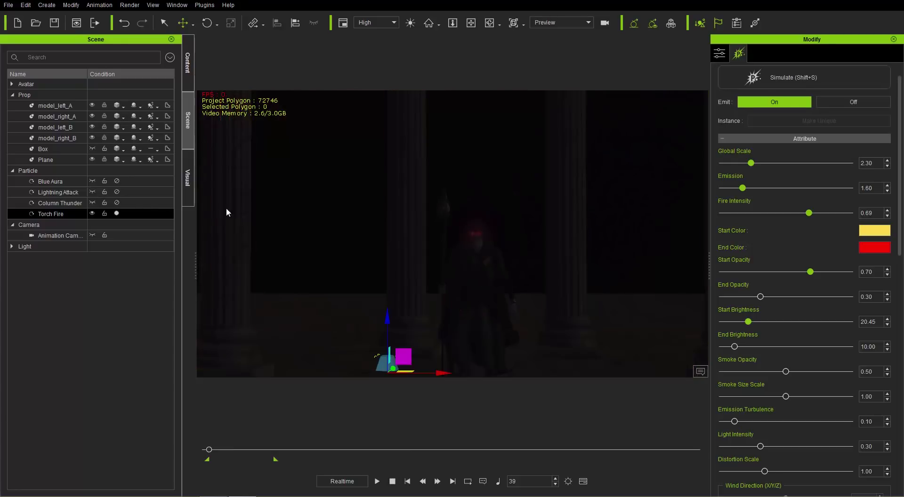
- Reactivate Column Thunder, Lightning Attack and Blue Aura, and hide Torch Fire's emitter object in the viewport
click(117, 203)
click(116, 192)
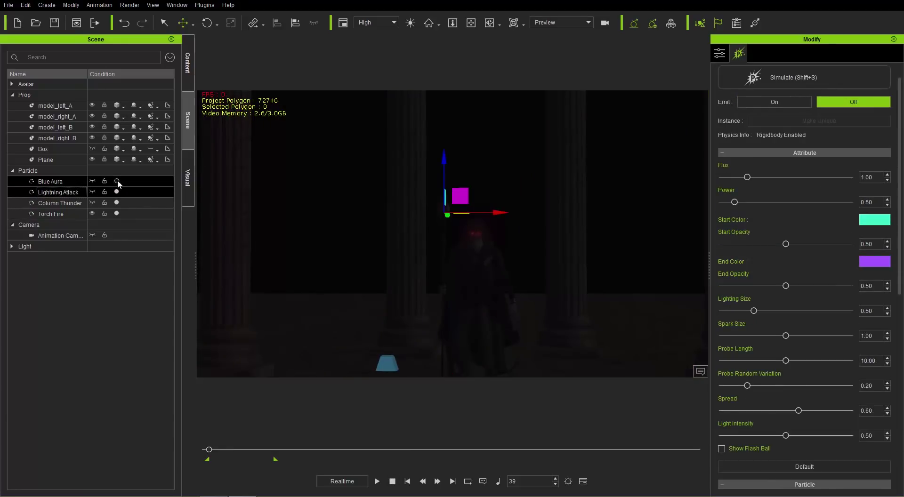
click(118, 180)
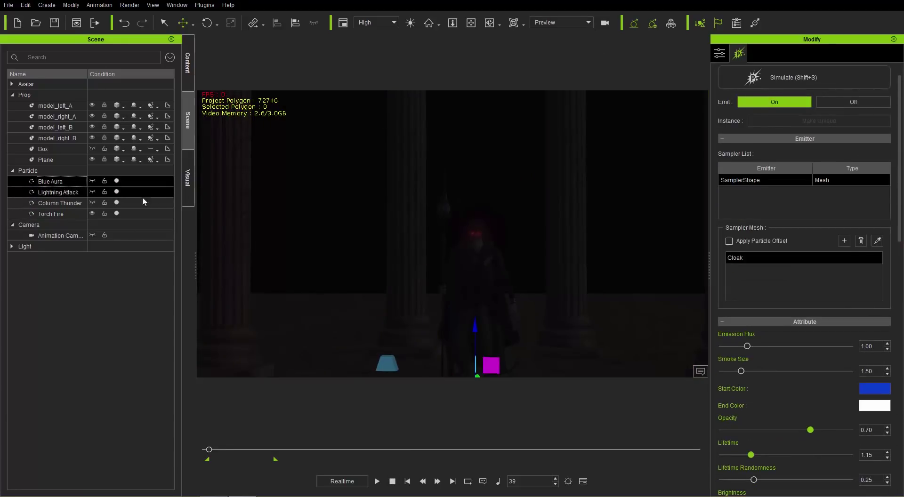
click(93, 214)
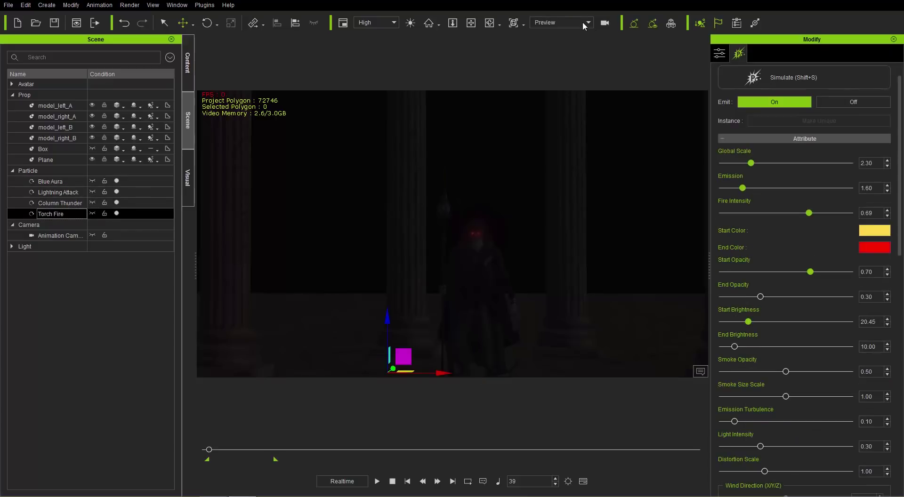
- Switch the view to Animation Camera and play the animation with all particle effects active
click(583, 22)
click(560, 45)
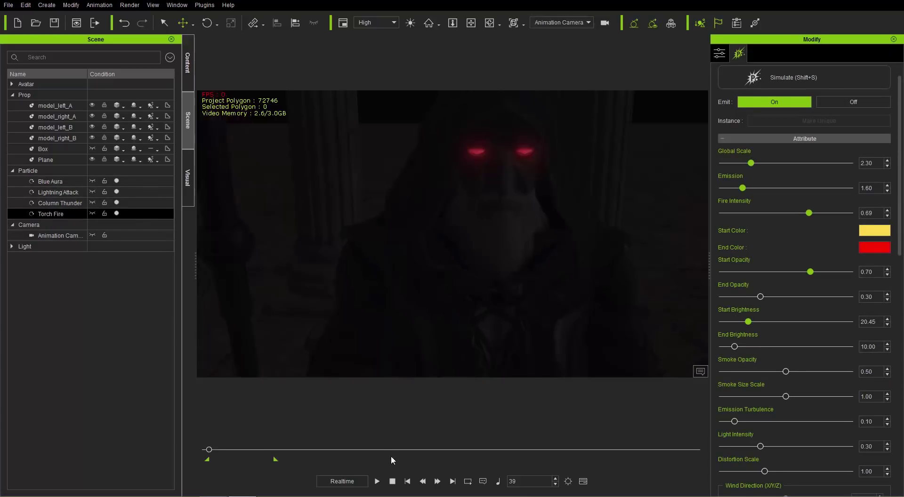
click(382, 481)
click(377, 481)
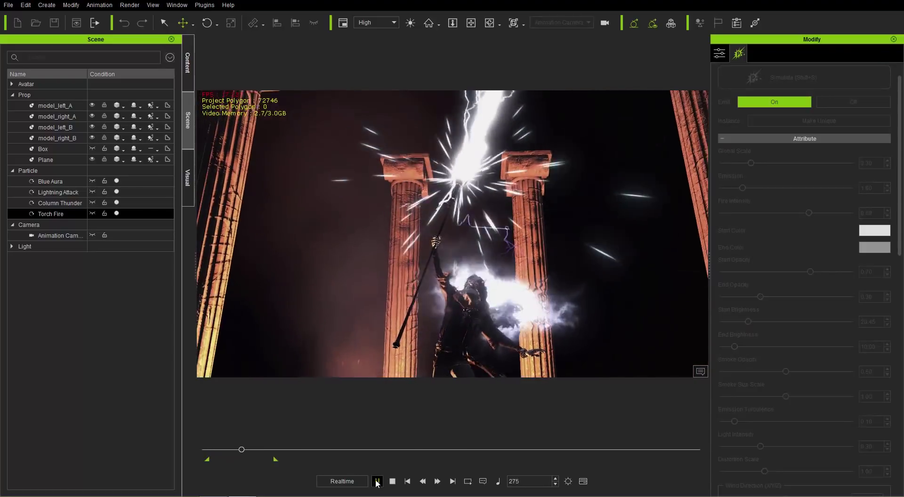
click(392, 482)
- Tone down Blue Aura in simulation: Emission Flux 0.35, Brightness 2.38, Distortion Intensity 0.52 and Opacity 0.52
click(66, 182)
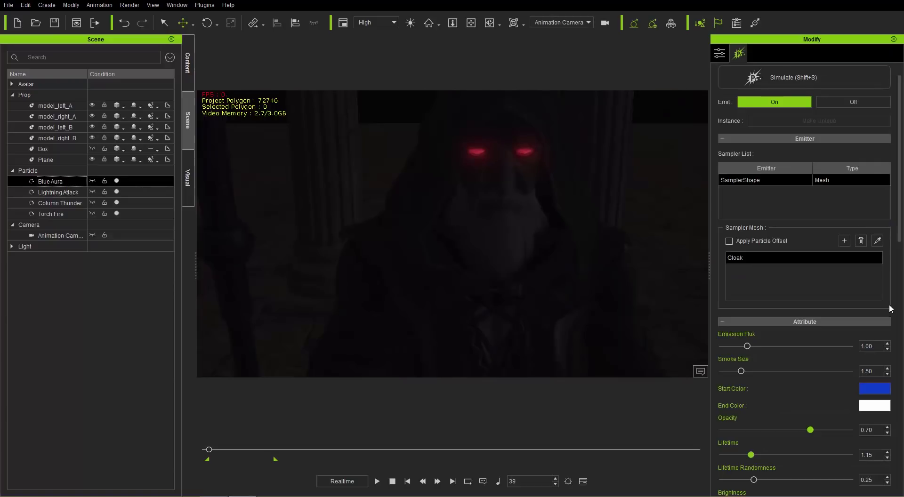
drag(901, 227, 903, 285)
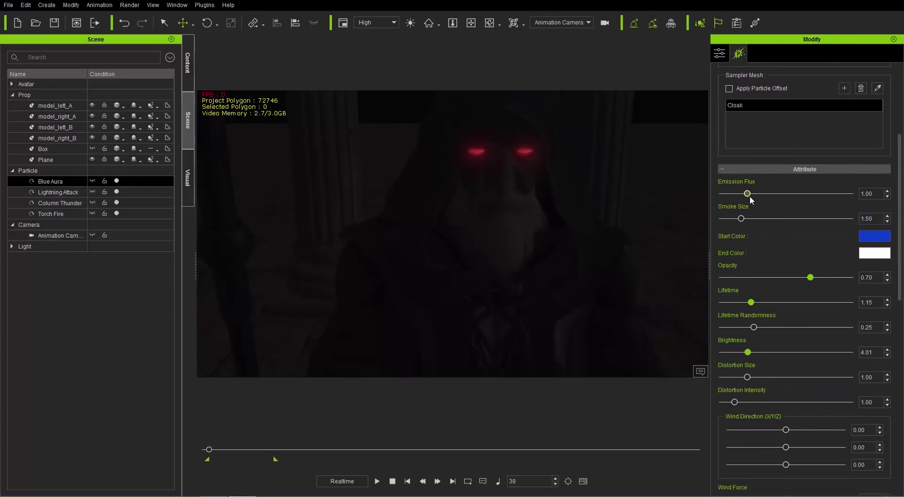
drag(750, 196, 745, 198)
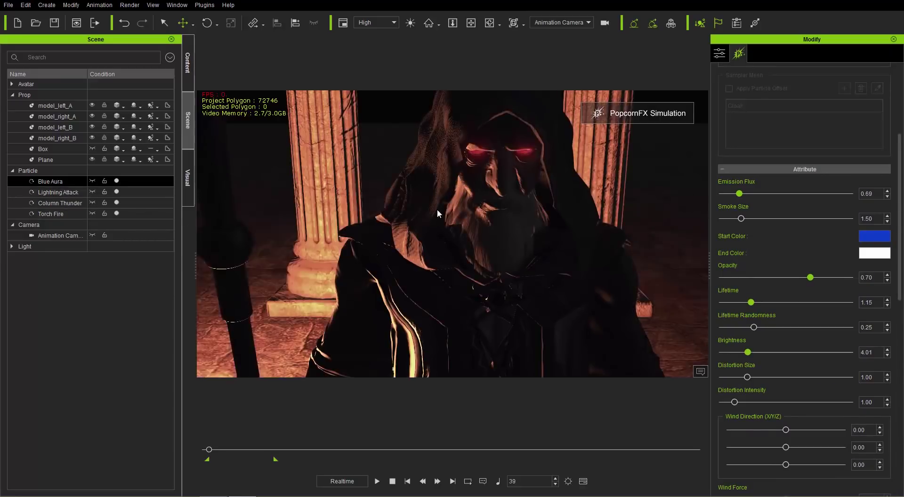
click(731, 194)
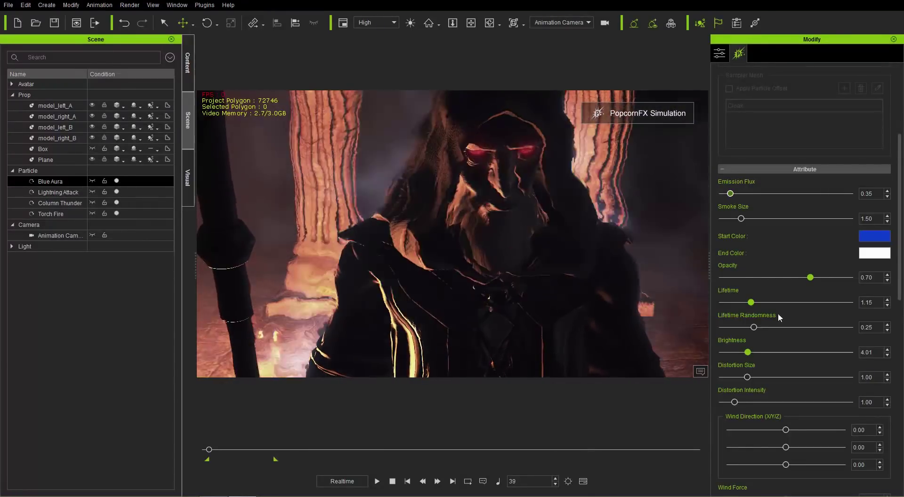
drag(749, 354, 738, 354)
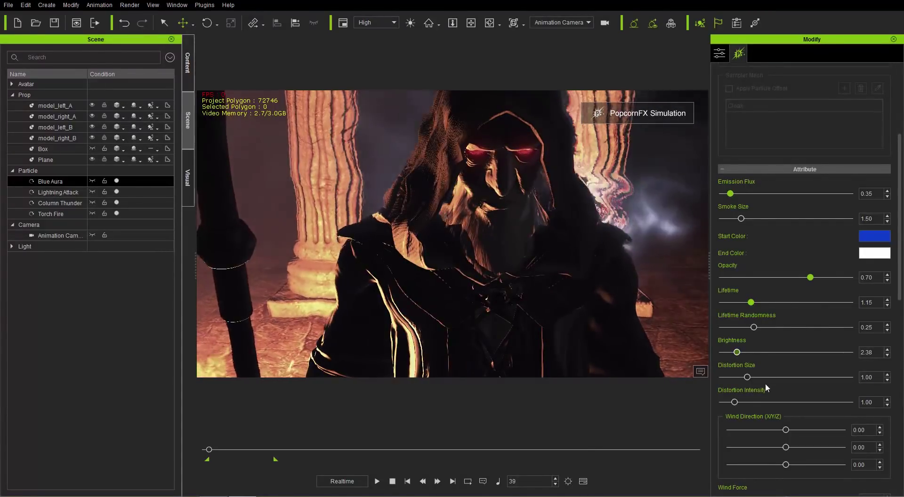
drag(735, 403, 729, 403)
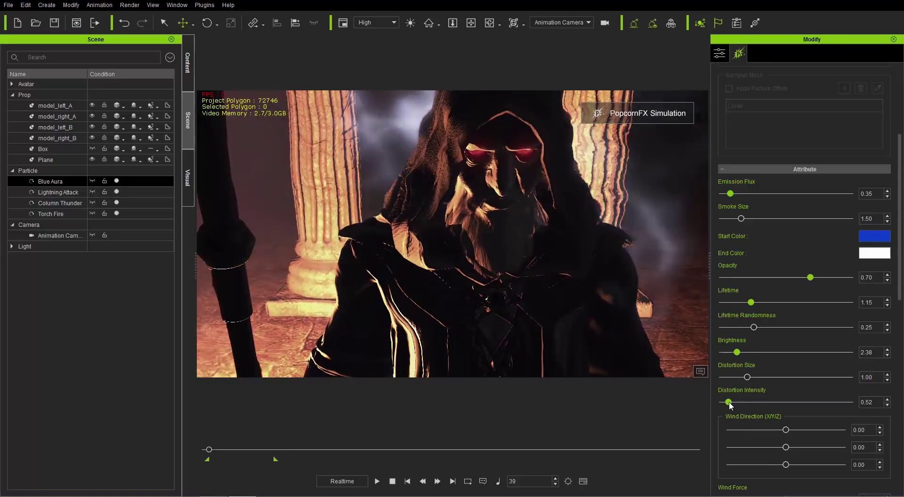
drag(811, 278, 792, 280)
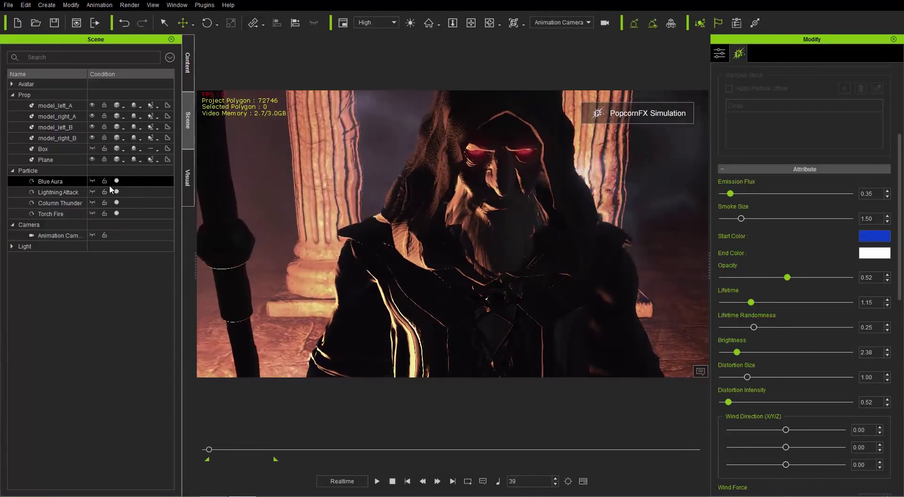
- Stop the particle simulation and play the animation to review the softened Blue Aura
click(390, 481)
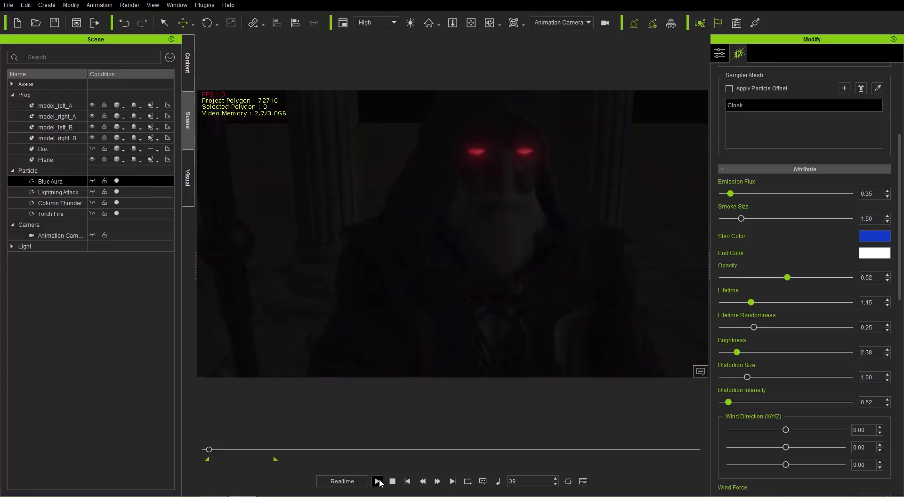
click(378, 481)
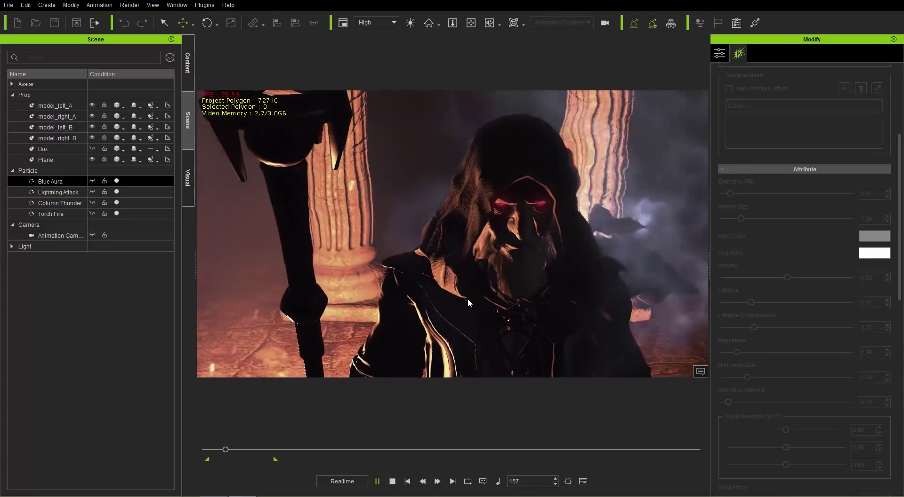